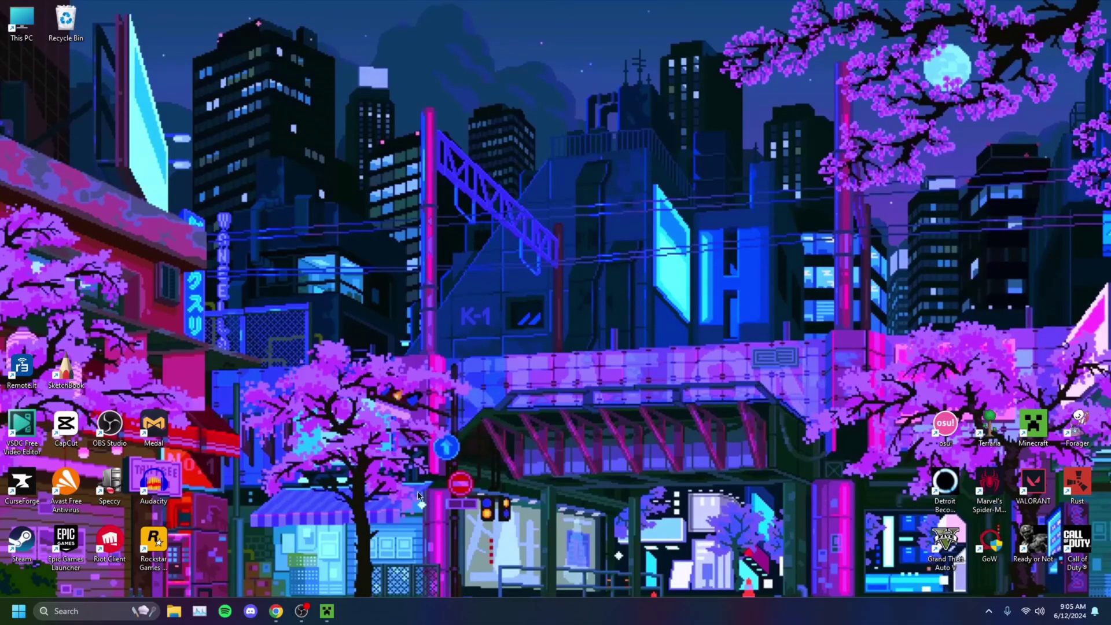
# Open Task Manager from the taskbar and sort the process list by name, descending
pyautogui.click(201, 612)
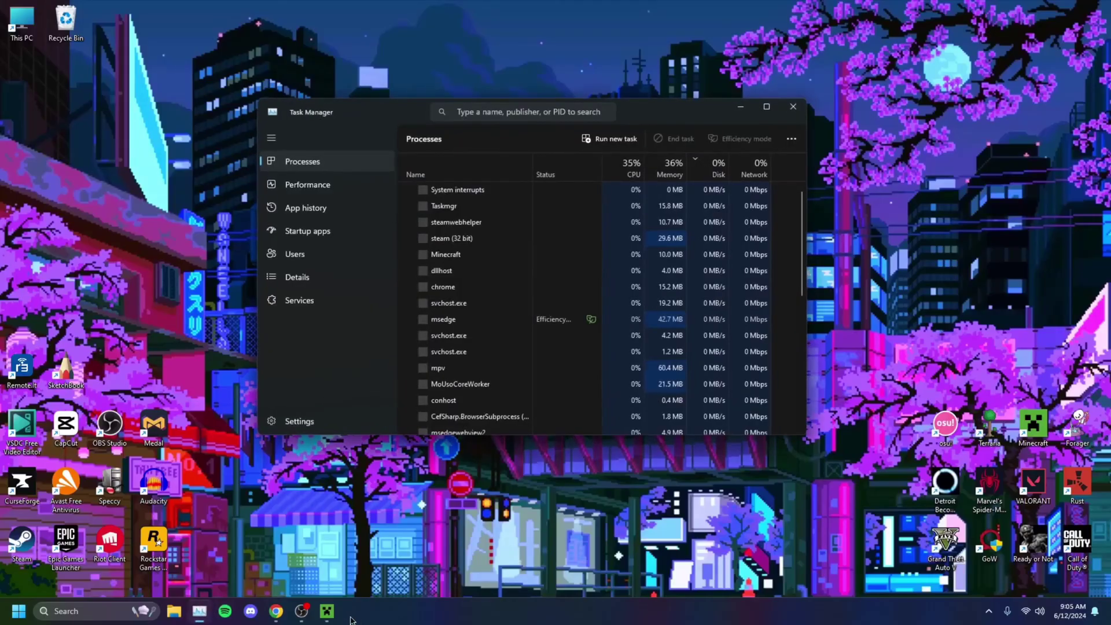
pyautogui.click(793, 106)
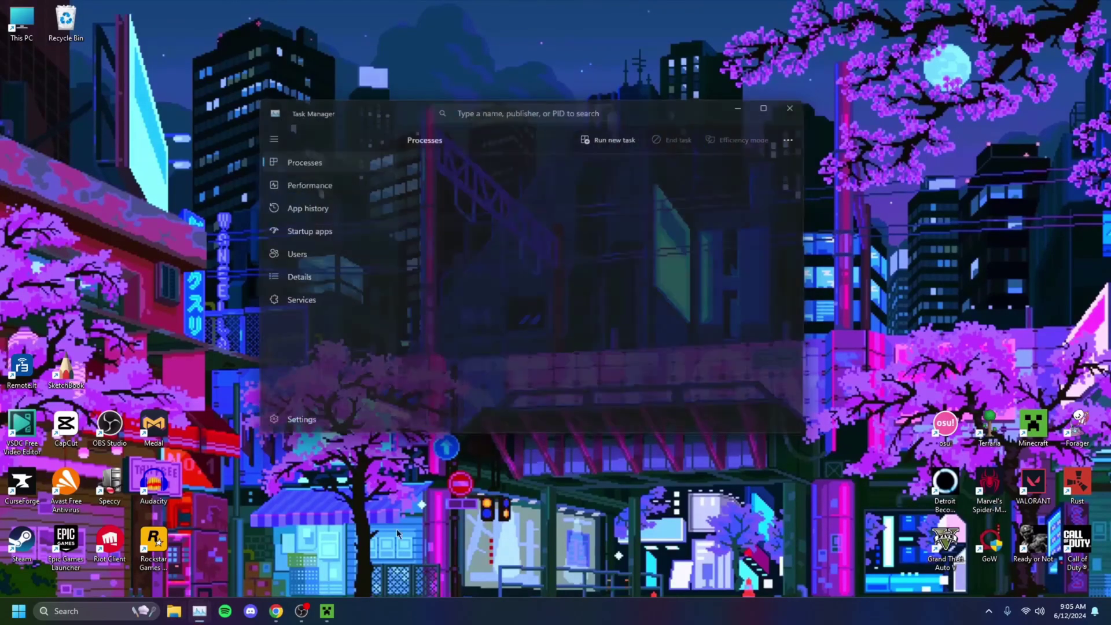
pyautogui.rightClick(433, 610)
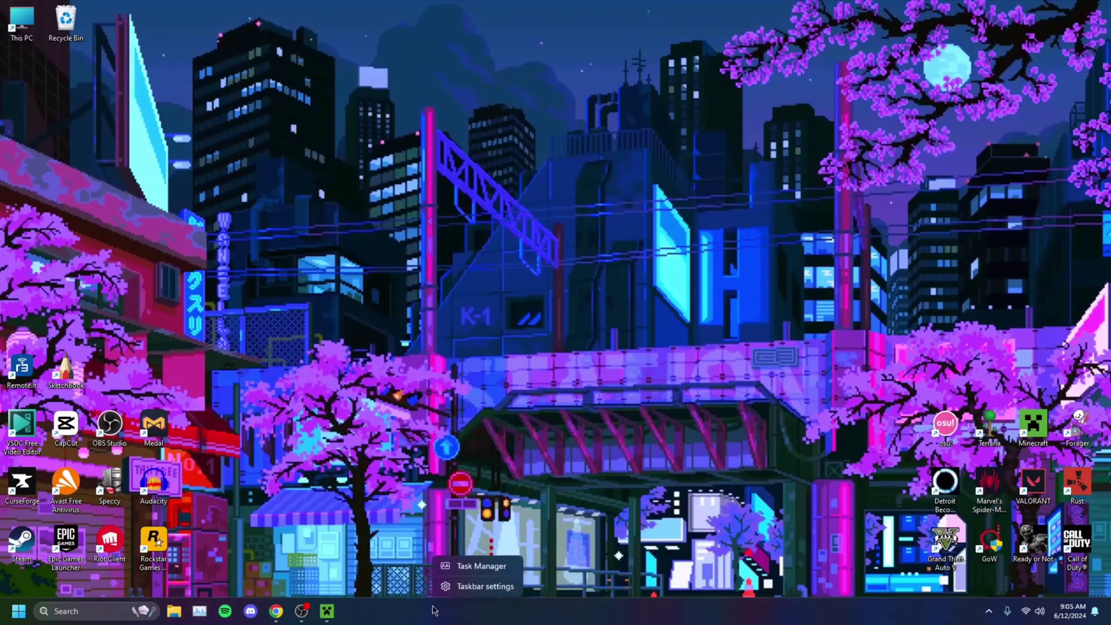
pyautogui.click(466, 567)
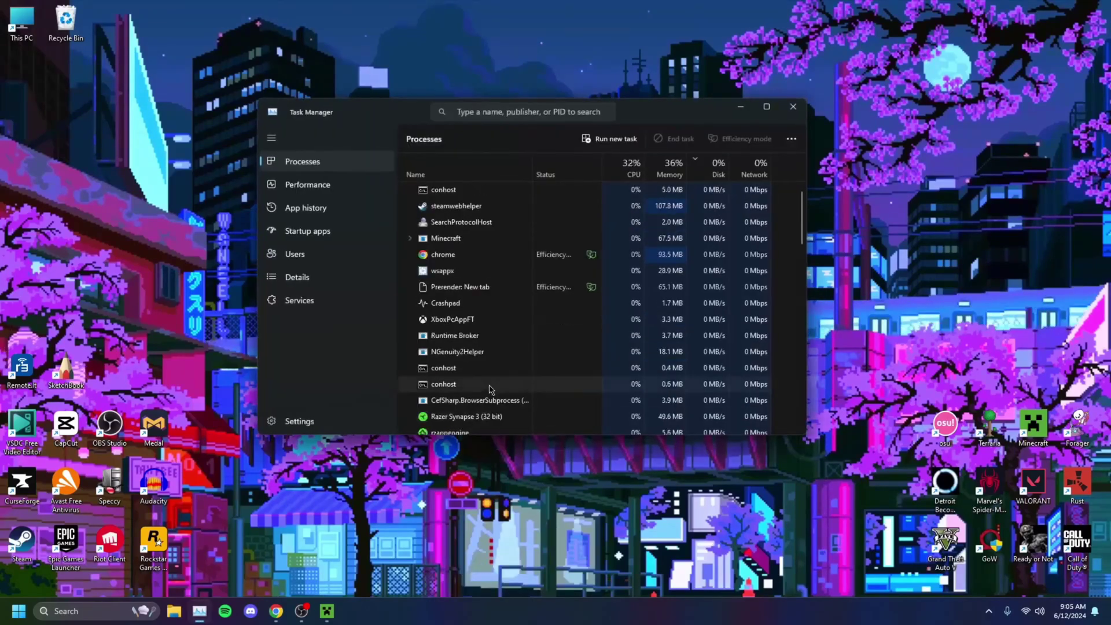
pyautogui.click(445, 210)
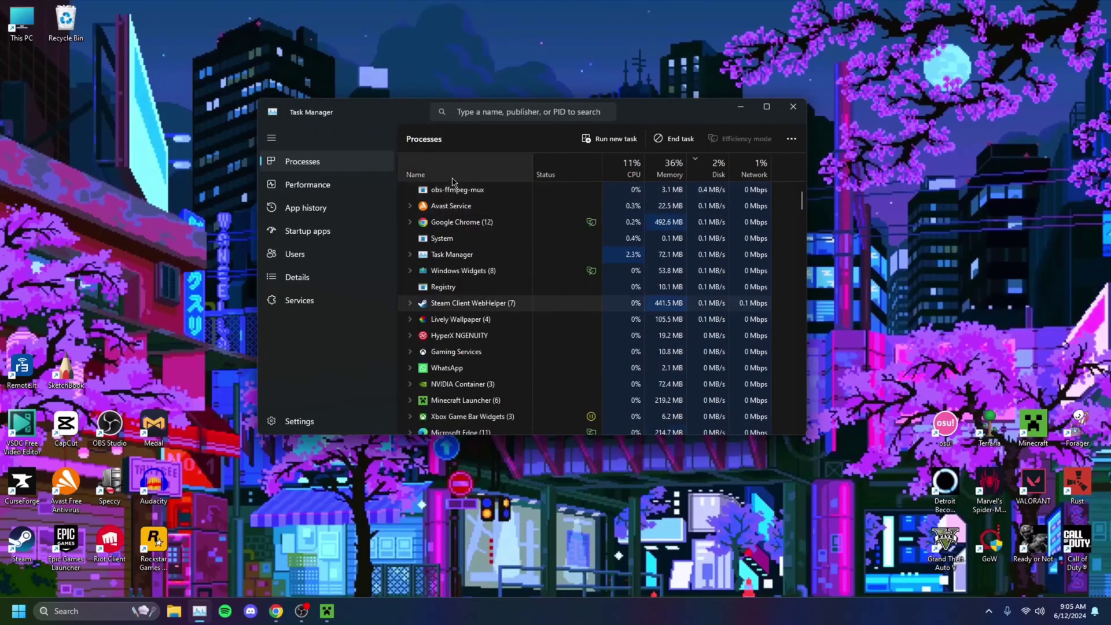
pyautogui.click(519, 172)
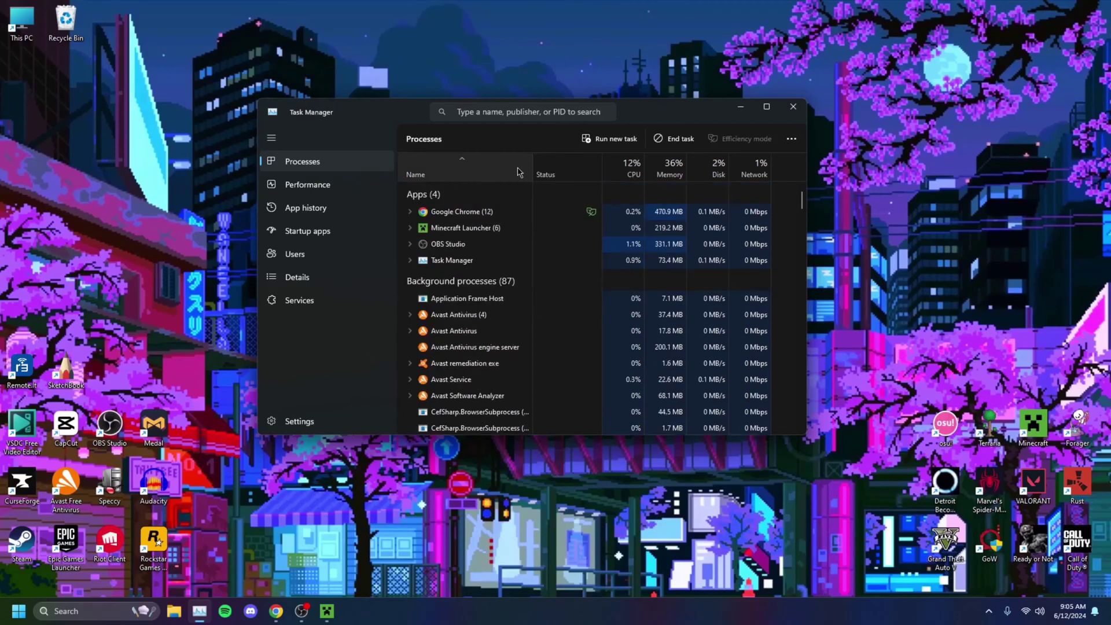
pyautogui.click(460, 177)
# End the Steam (32 bit), Steam Client Service and Steam Client WebHelper processes, then close Task Manager
pyautogui.scroll(-3, 490, 338)
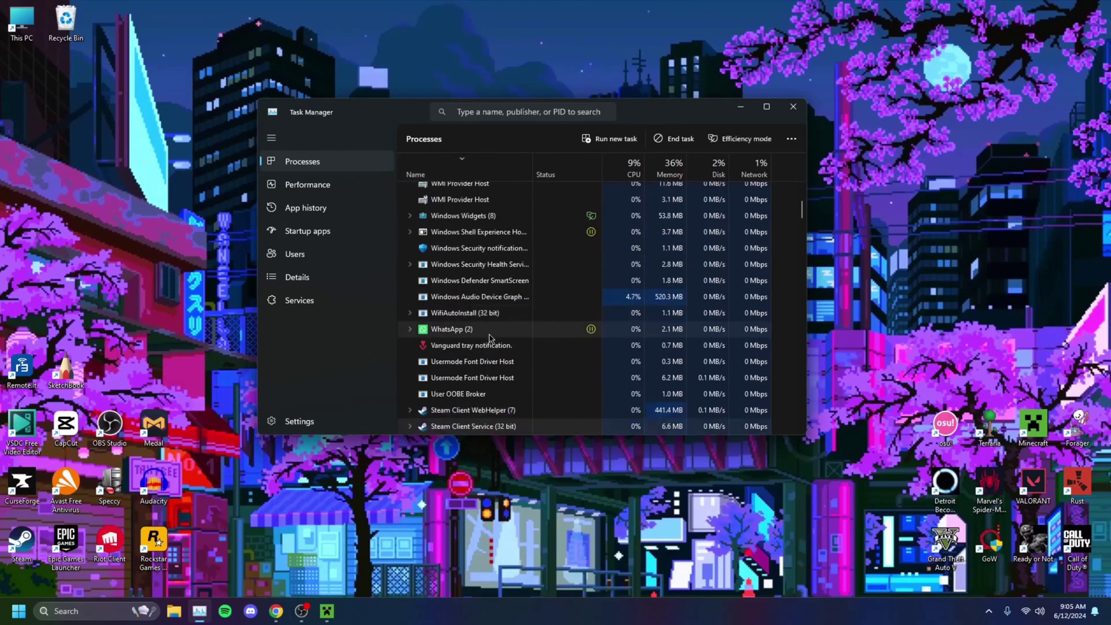
pyautogui.scroll(-3, 490, 338)
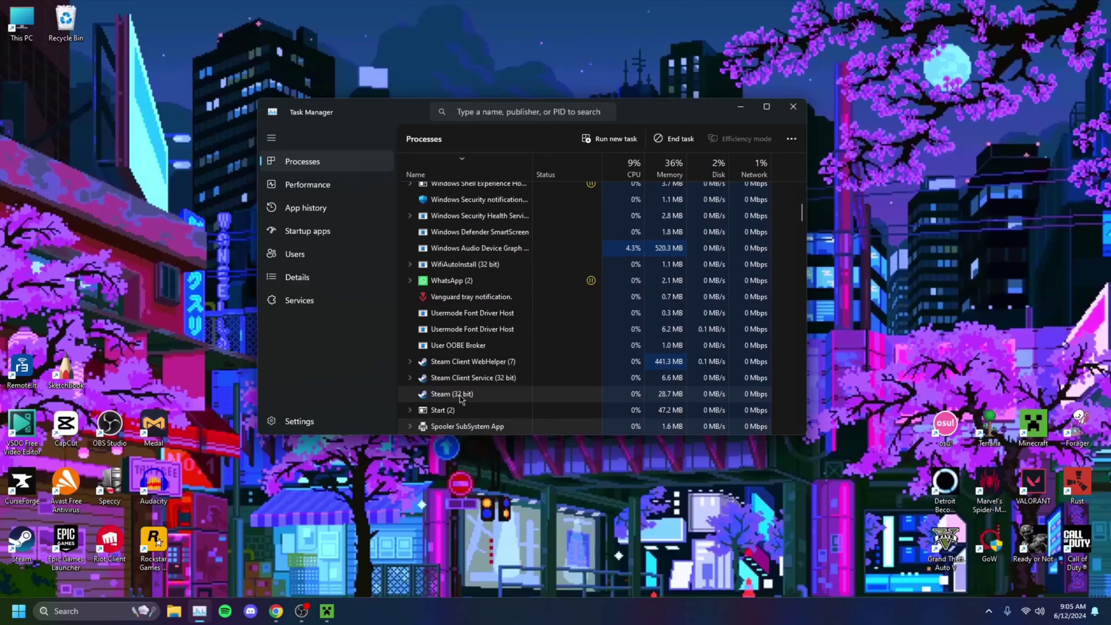
pyautogui.rightClick(461, 398)
pyautogui.click(474, 405)
pyautogui.rightClick(480, 379)
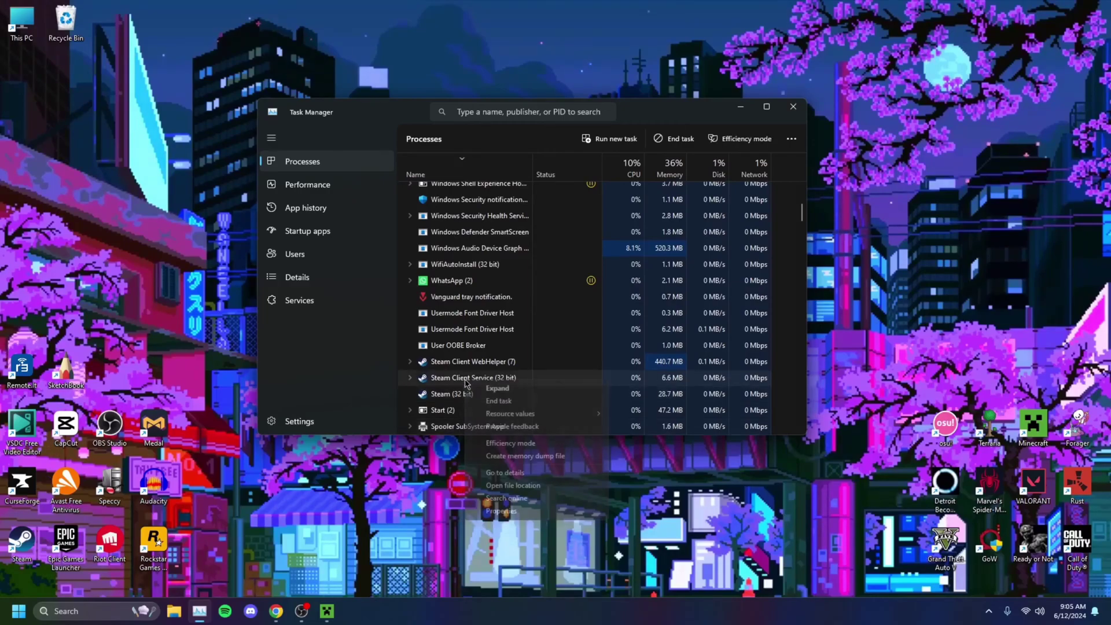
pyautogui.click(483, 391)
pyautogui.rightClick(555, 361)
pyautogui.click(570, 386)
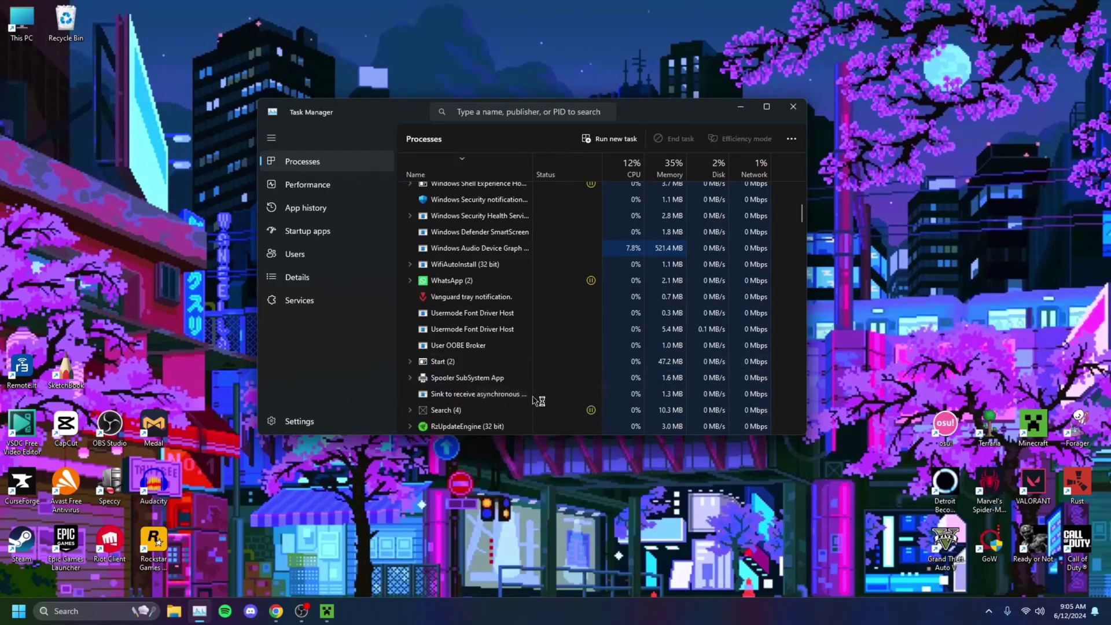
pyautogui.click(792, 108)
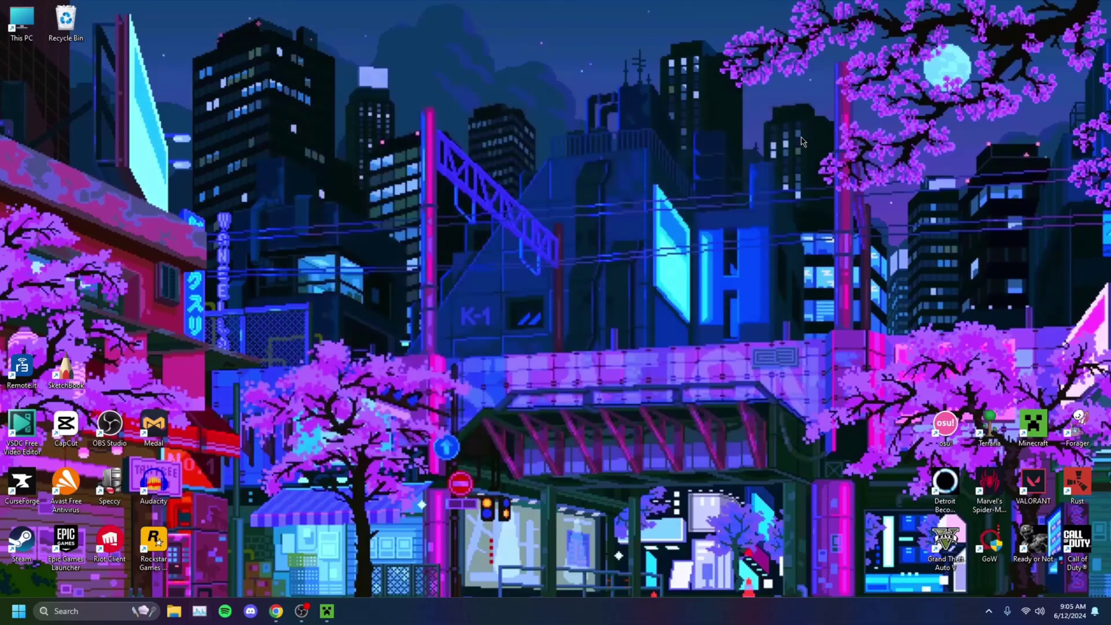
# Check the hidden tray icons and quick settings while Steam starts and signs in
pyautogui.click(990, 612)
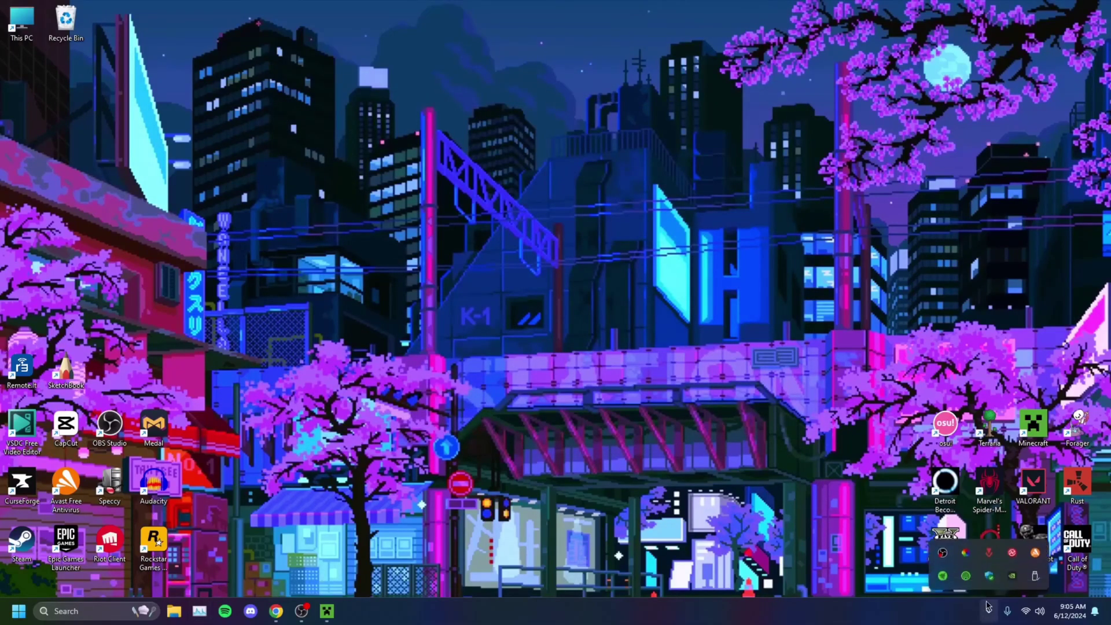
pyautogui.click(941, 557)
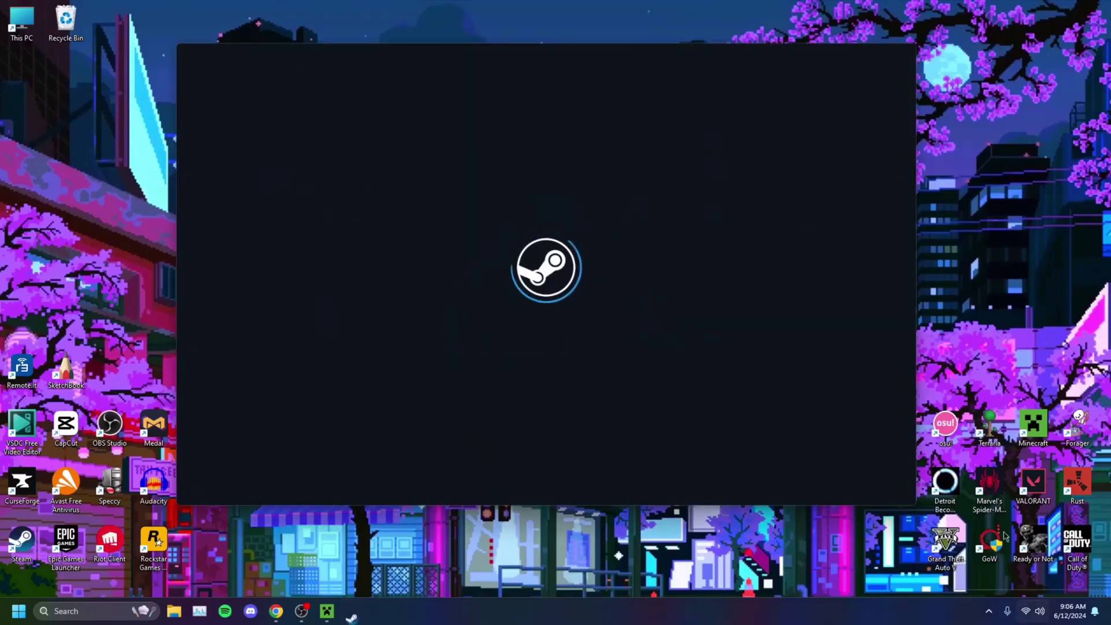
pyautogui.click(1026, 610)
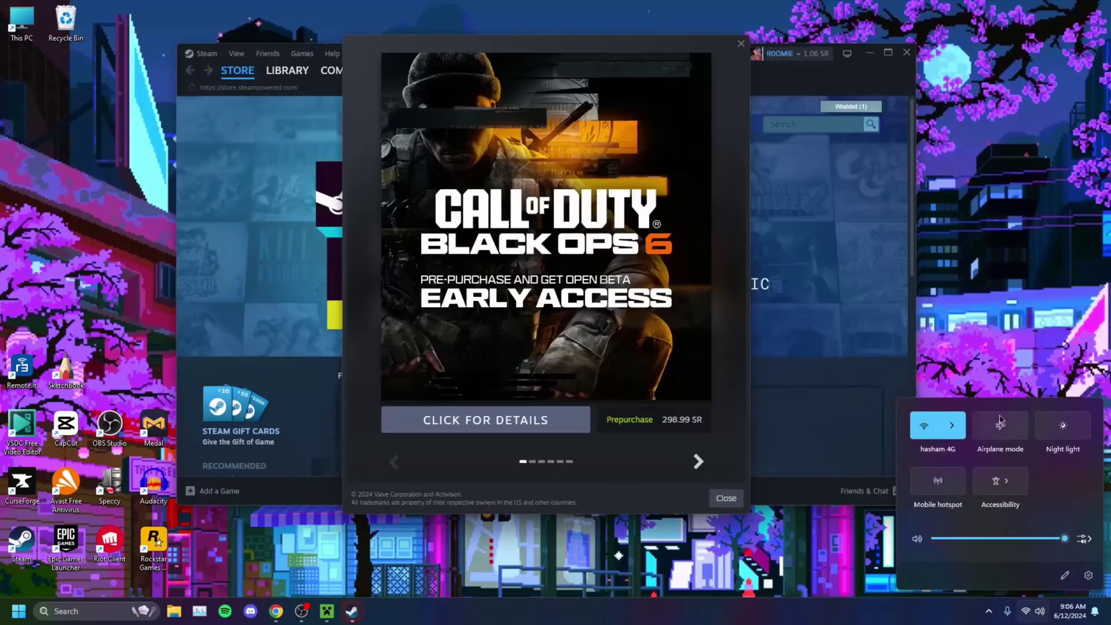
# Dismiss the Black Ops 6 promotion, close the Steam window, and check the network in quick settings
pyautogui.click(740, 43)
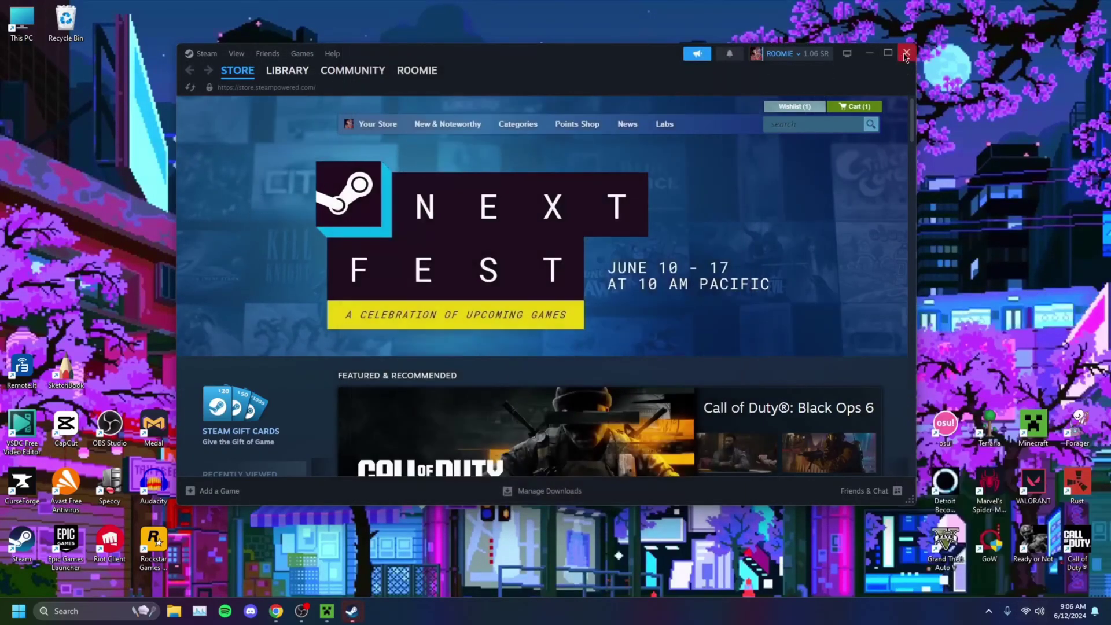
pyautogui.click(906, 52)
pyautogui.click(1026, 609)
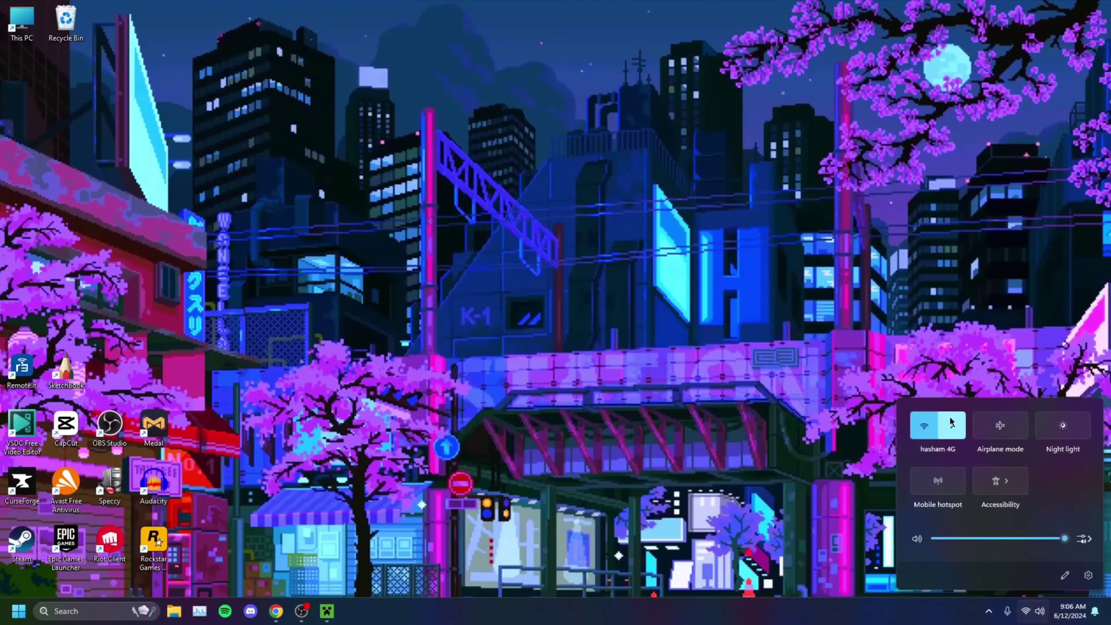
pyautogui.click(817, 369)
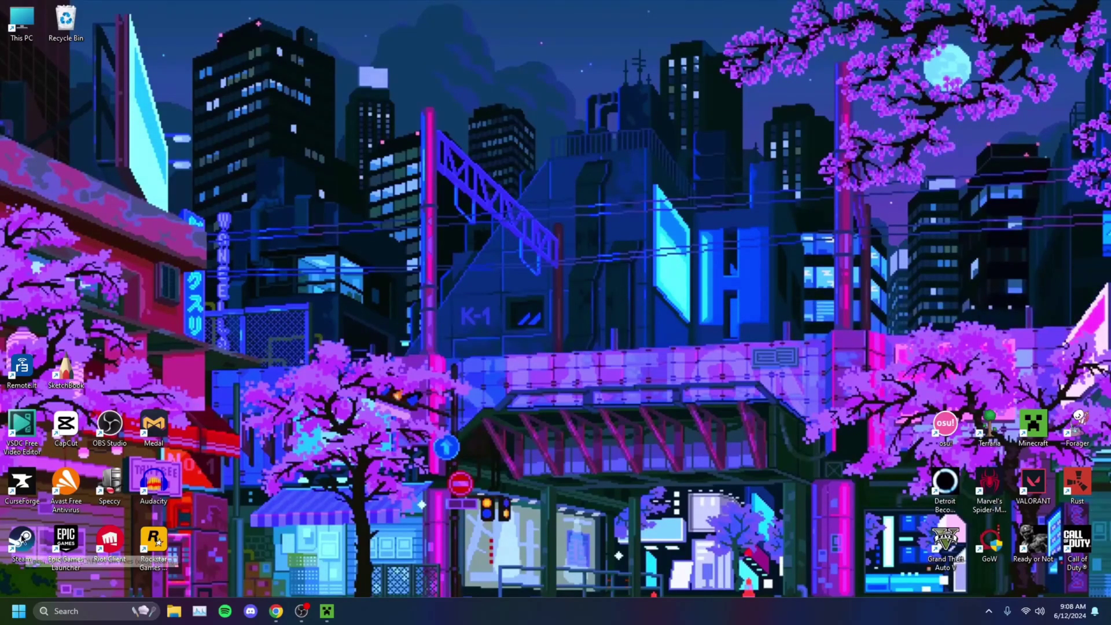
# Turn on 'Run this program as an administrator' in the Steam shortcut's Compatibility settings and apply it
pyautogui.rightClick(24, 543)
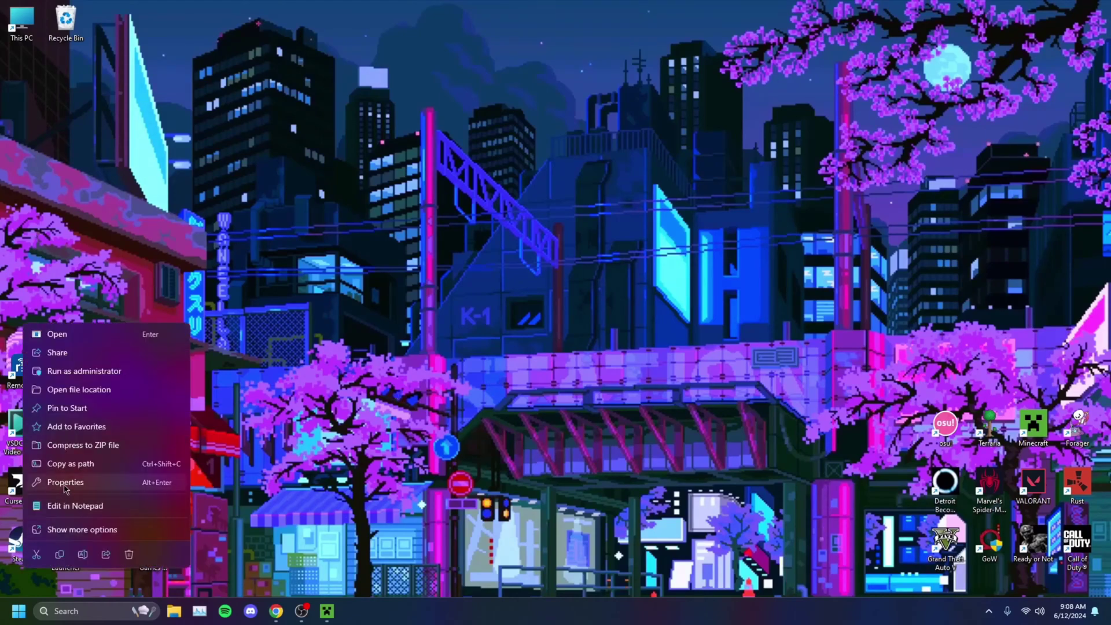
pyautogui.click(65, 483)
pyautogui.moveTo(161, 275); pyautogui.dragTo(551, 114)
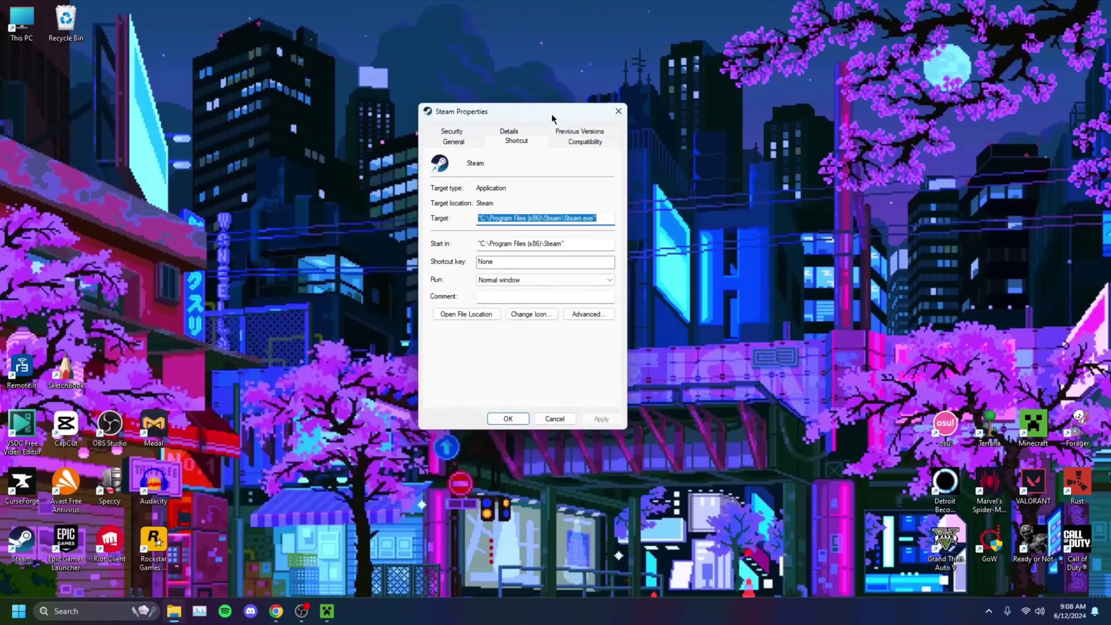
pyautogui.click(572, 141)
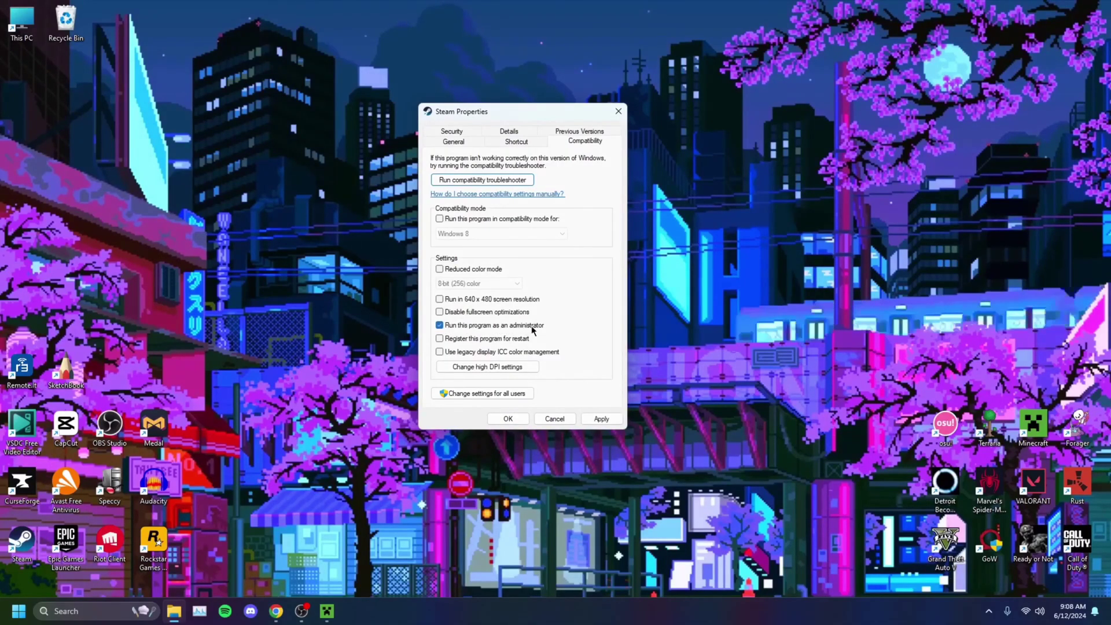
pyautogui.click(601, 419)
pyautogui.click(507, 419)
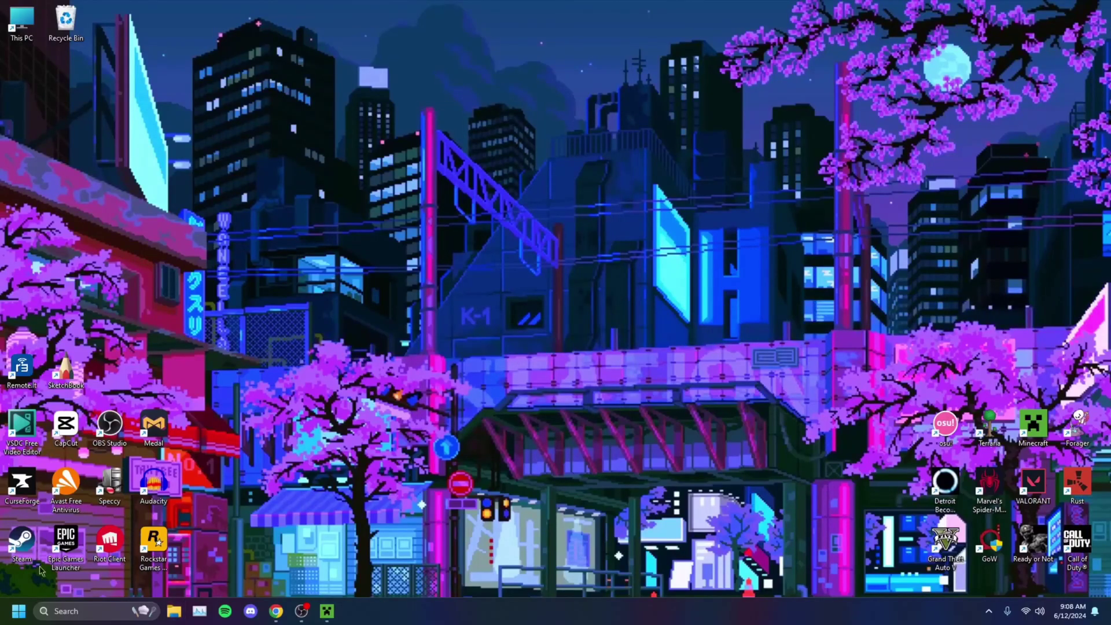
# Exit Steam from its tray icon, then bring up the Run dialog with Win+R
pyautogui.click(989, 612)
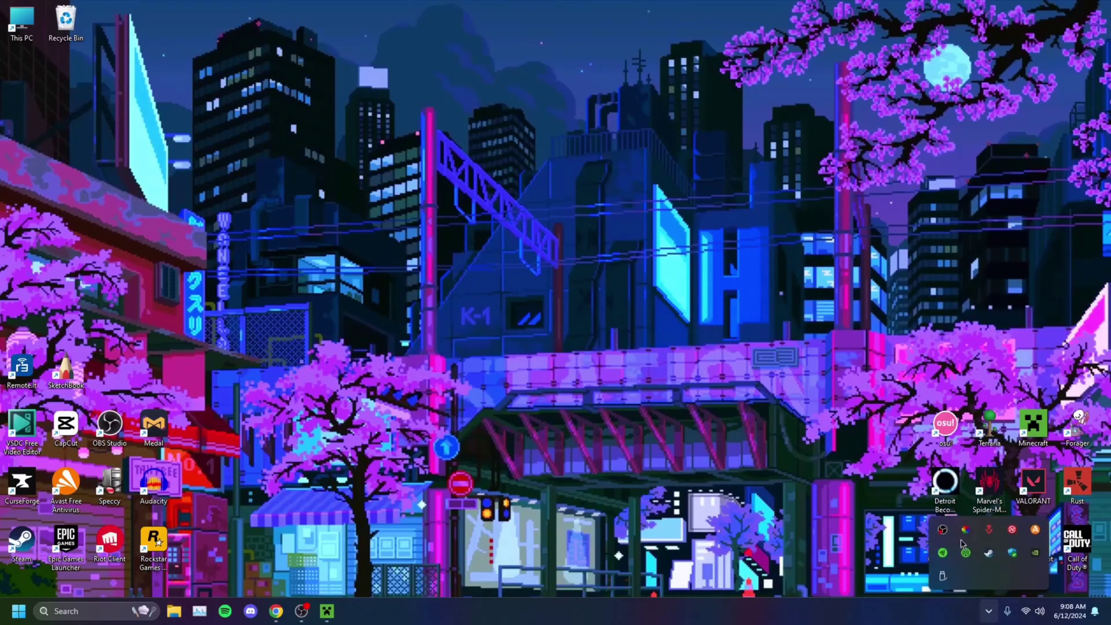
pyautogui.rightClick(989, 553)
pyautogui.click(901, 547)
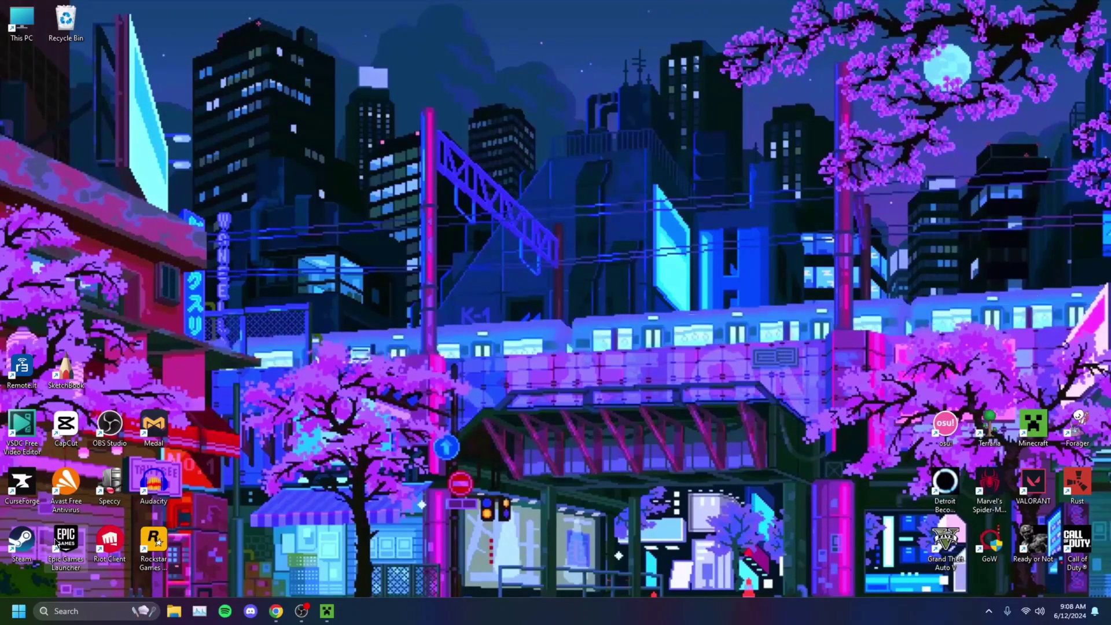
pyautogui.press('super+r')
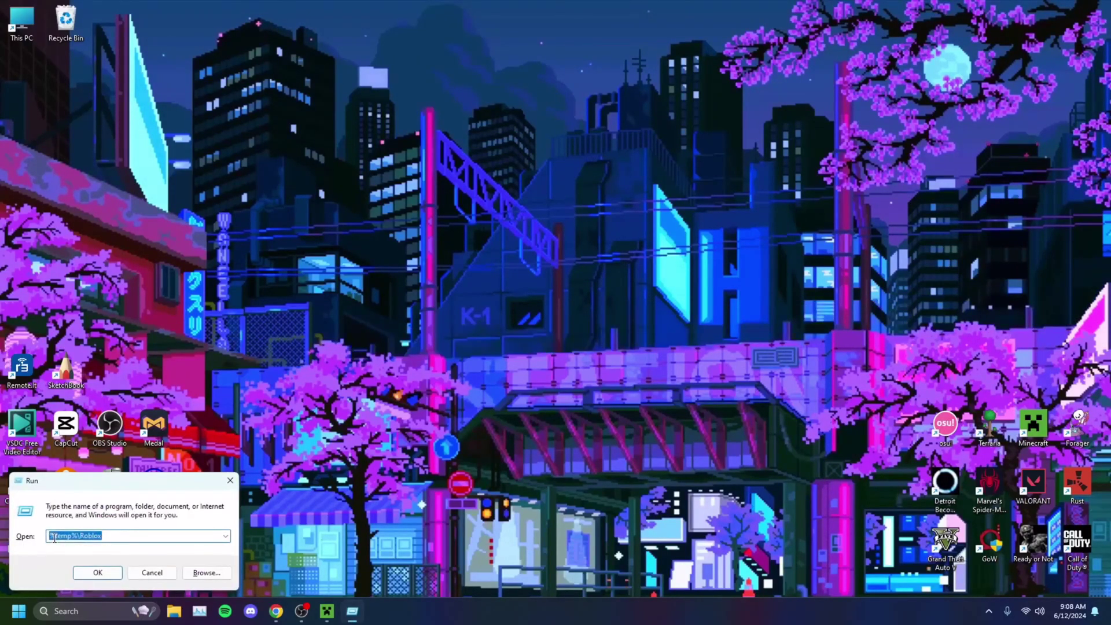
# Replace the old %temp%\Roblox entry and run steam://flushconfig
pyautogui.moveTo(164, 483); pyautogui.dragTo(567, 192)
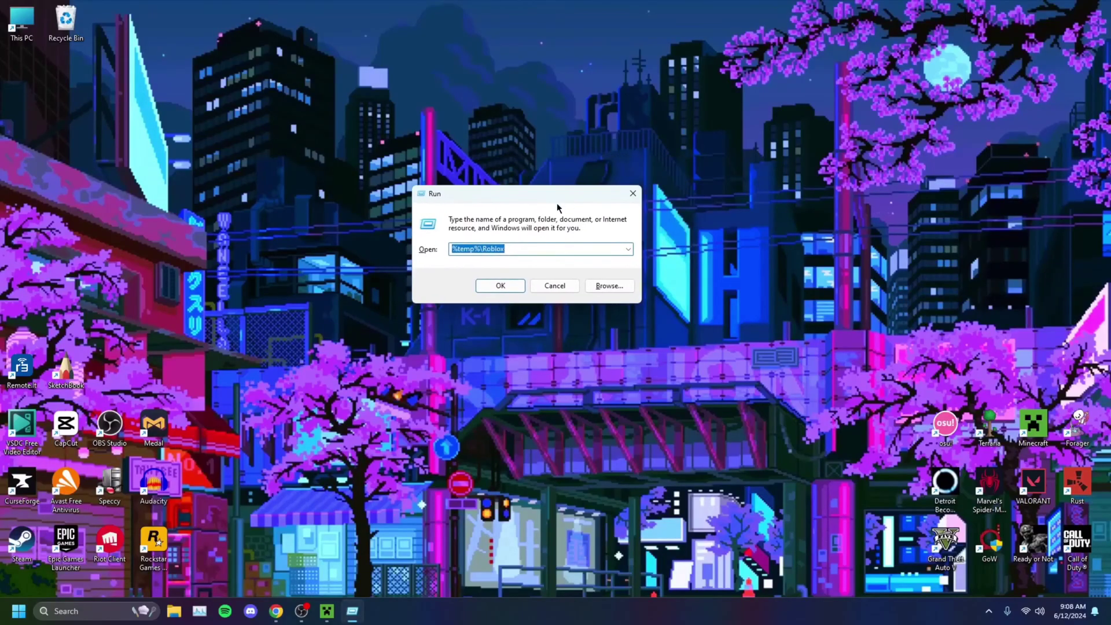
pyautogui.press('BackSpace')
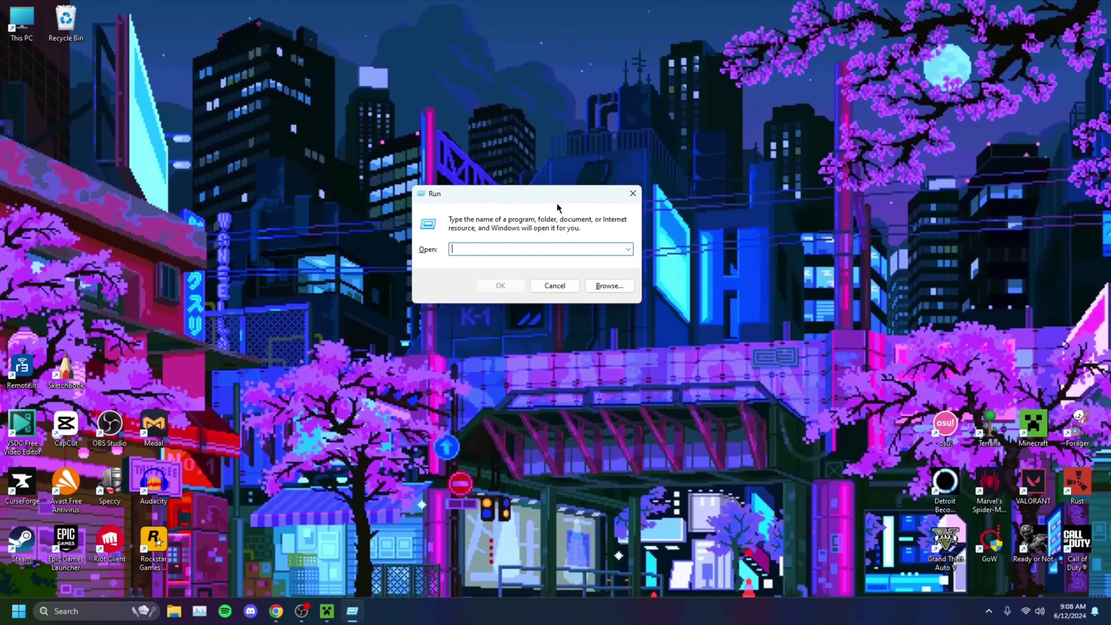
pyautogui.write('steam')
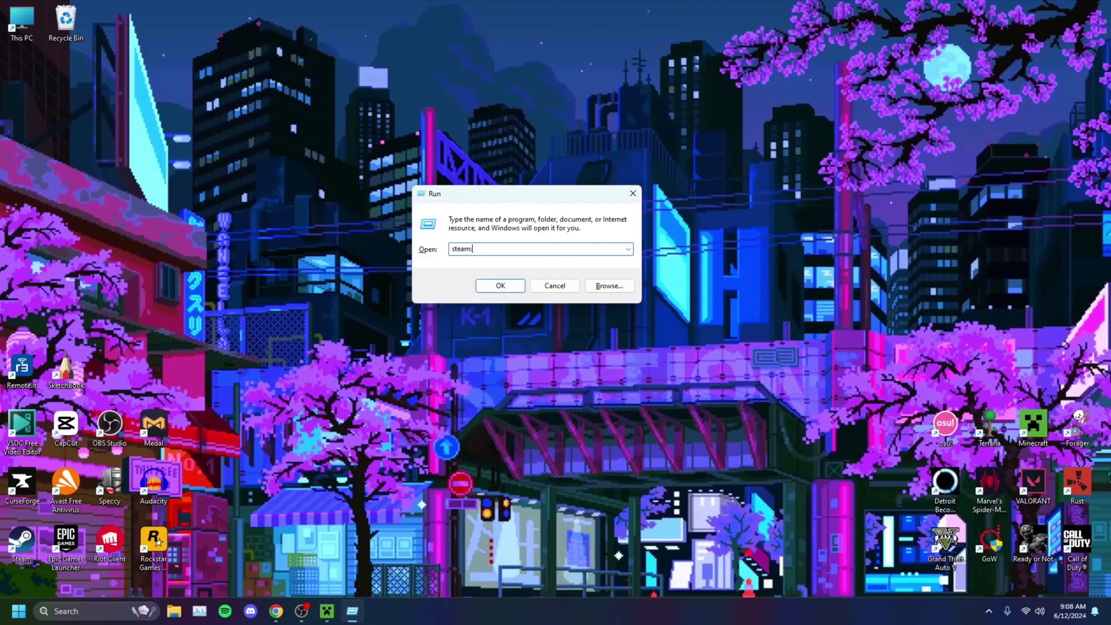
pyautogui.write('://f')
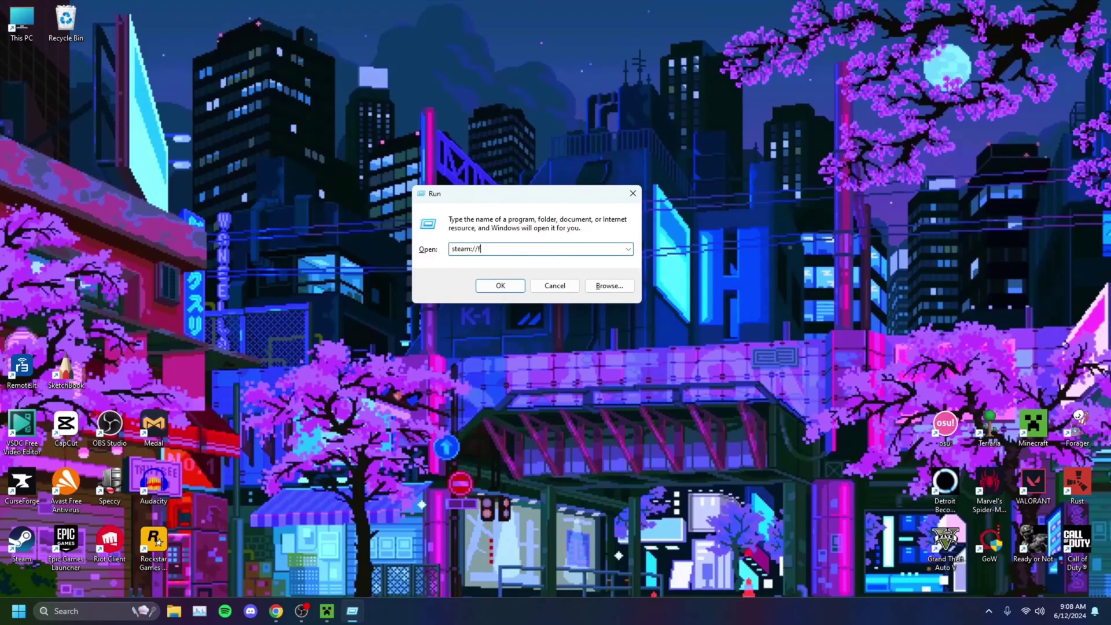
pyautogui.write('lushconfig')
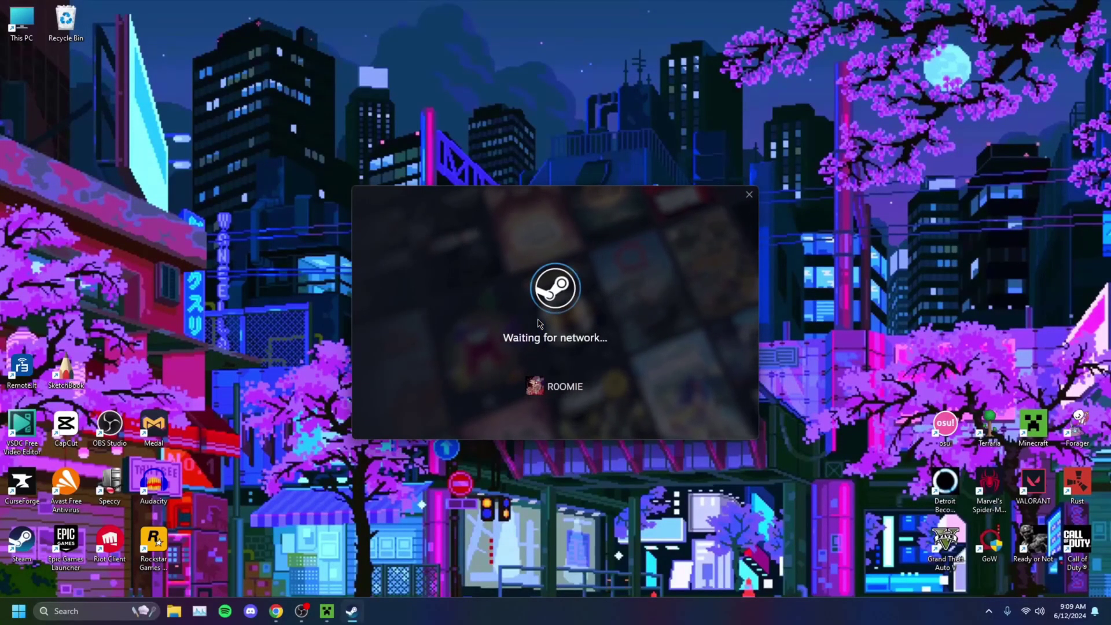
# Dismiss the Wobbly Life promo popup and close the Steam client window
pyautogui.moveTo(548, 194); pyautogui.dragTo(519, 129)
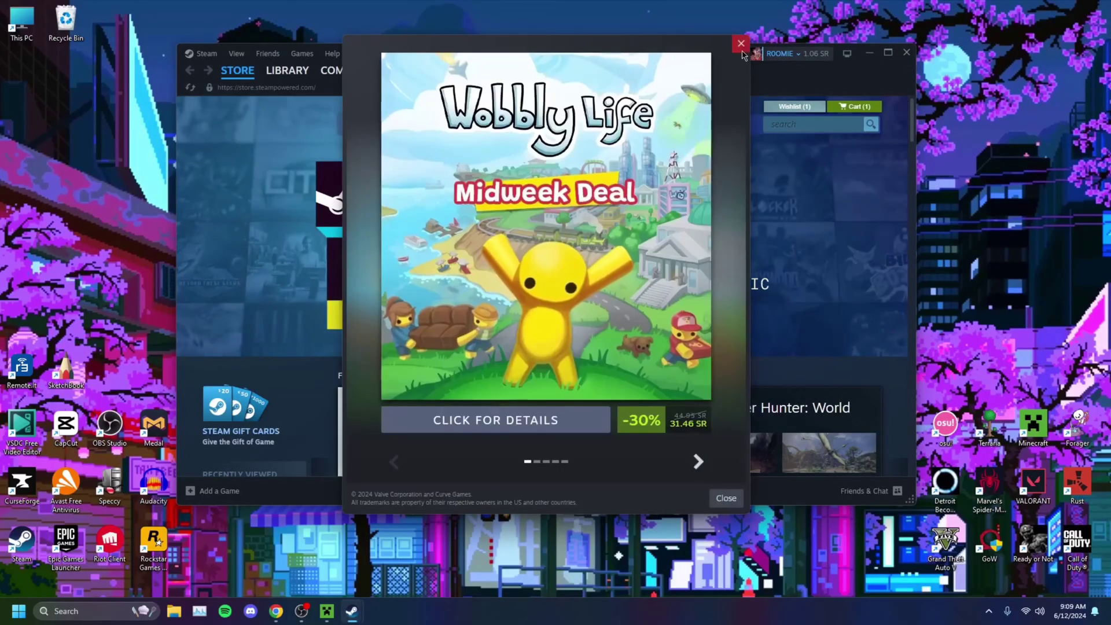
pyautogui.click(741, 44)
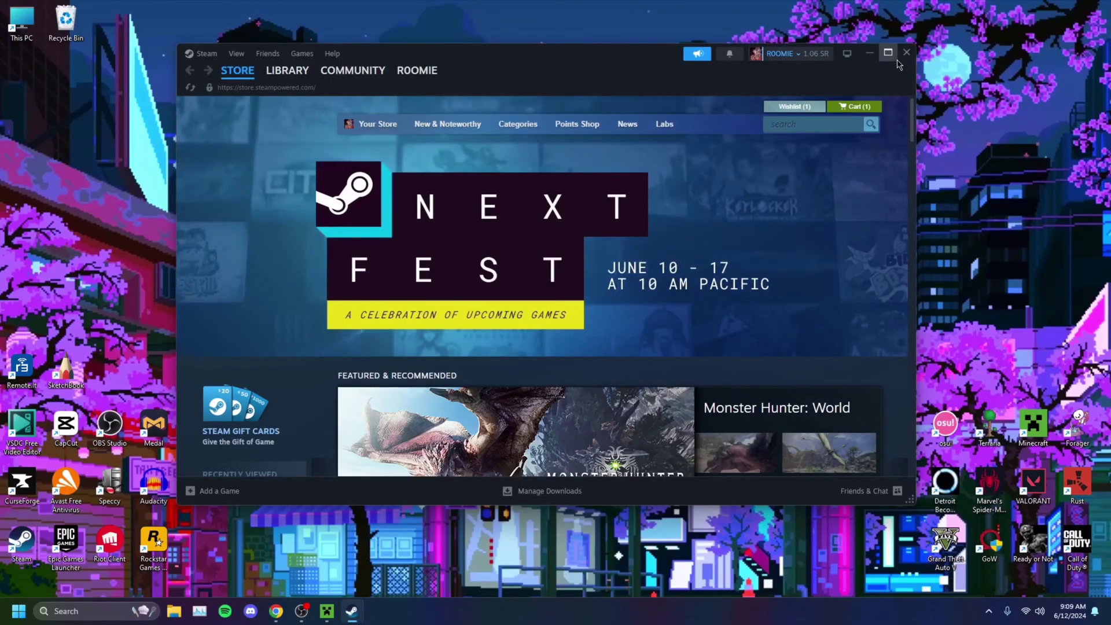
pyautogui.click(906, 53)
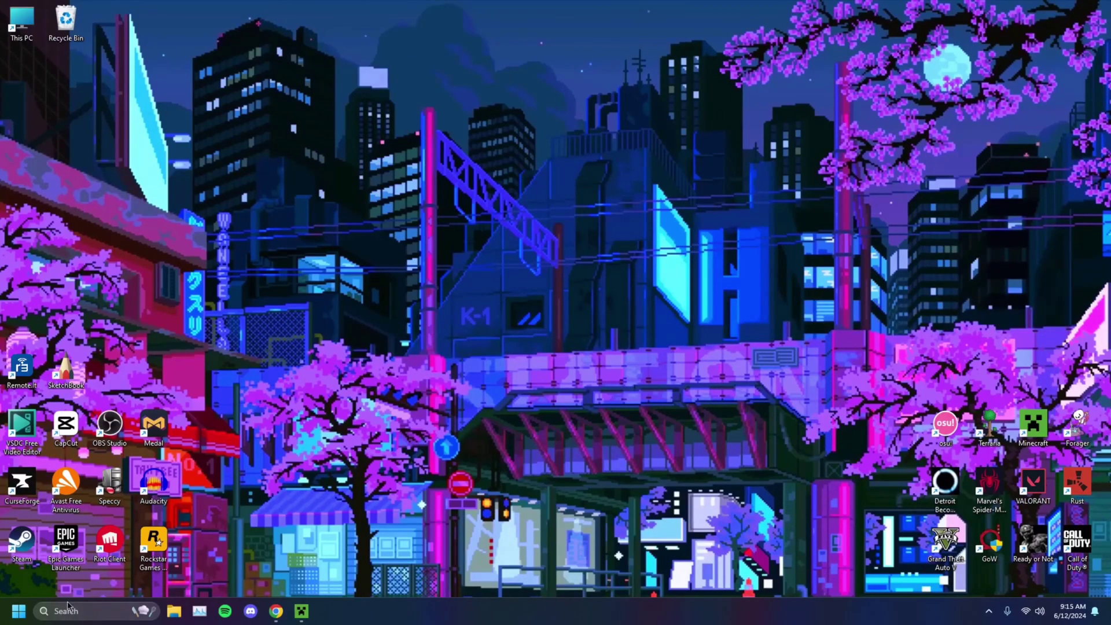
# Search 'windows update s' and open the Windows Update settings result
pyautogui.click(91, 610)
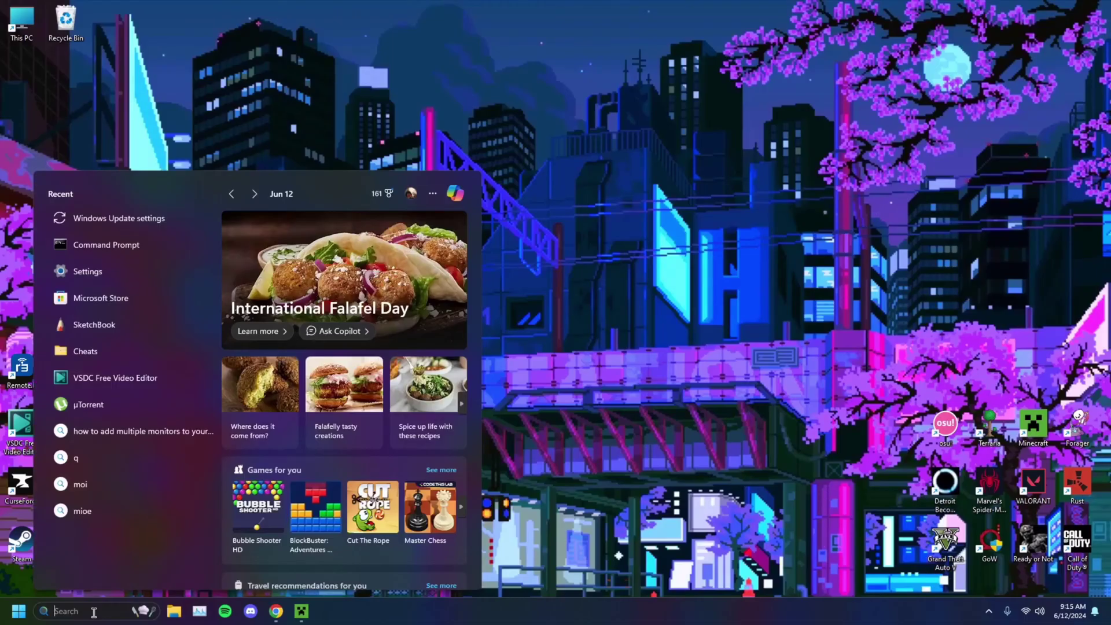
pyautogui.write('windows update s')
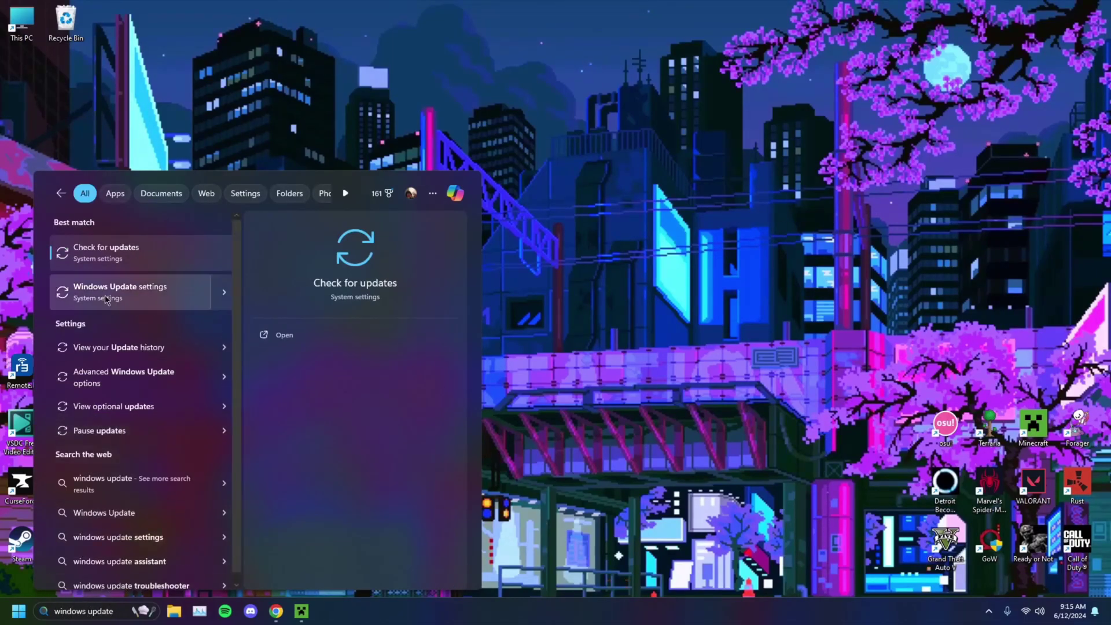
pyautogui.click(162, 295)
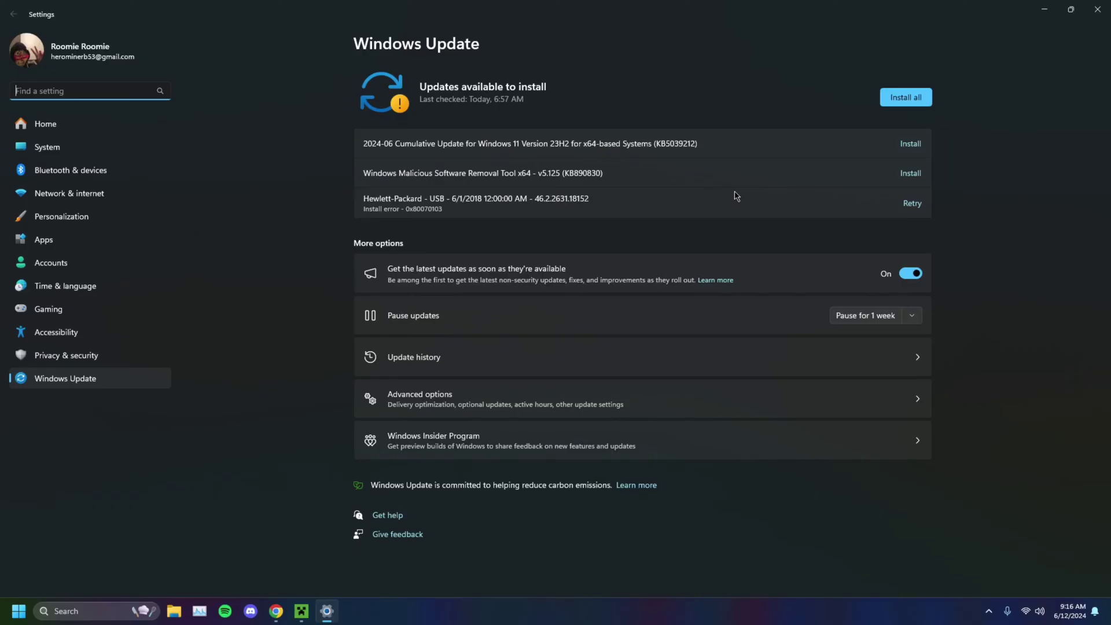
# Tick both Intel driver updates under Advanced options > Optional updates, then close Settings
pyautogui.click(454, 400)
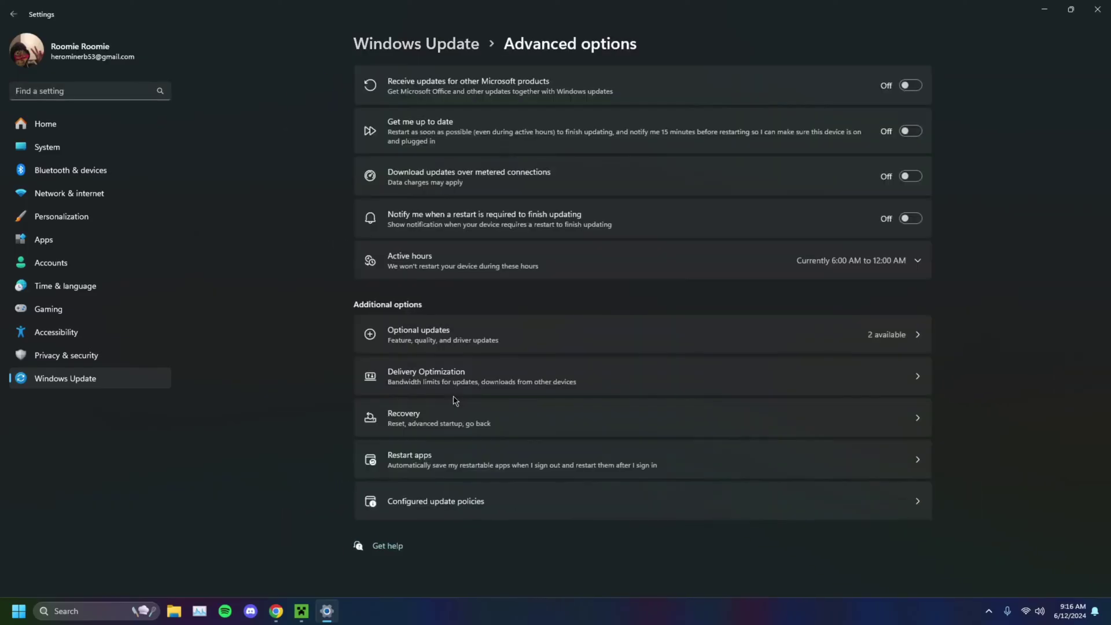
pyautogui.click(439, 340)
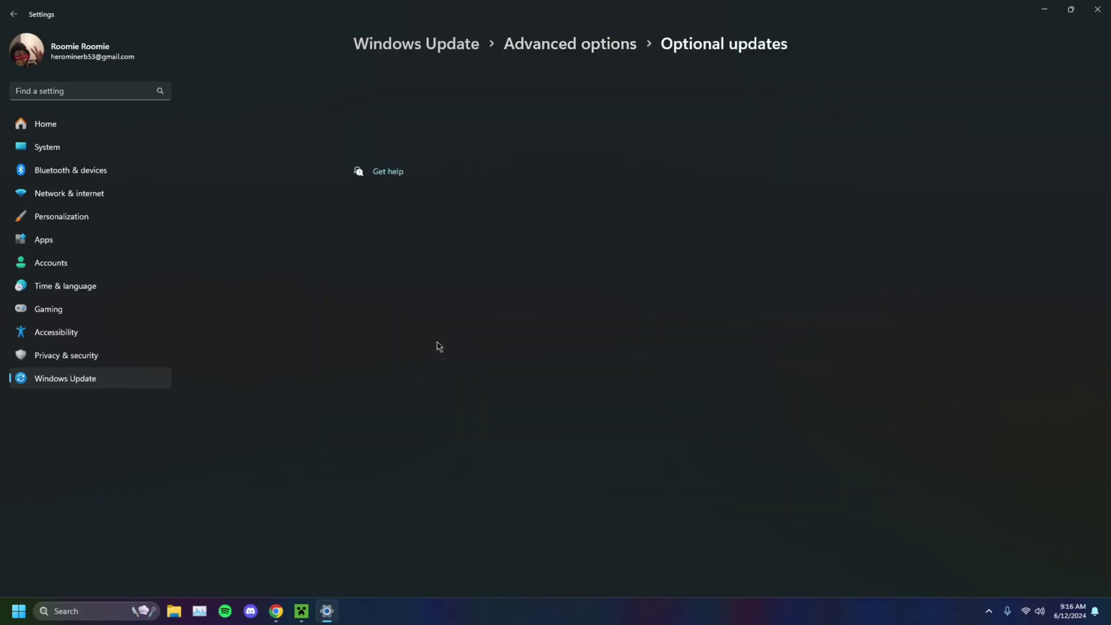
pyautogui.click(446, 118)
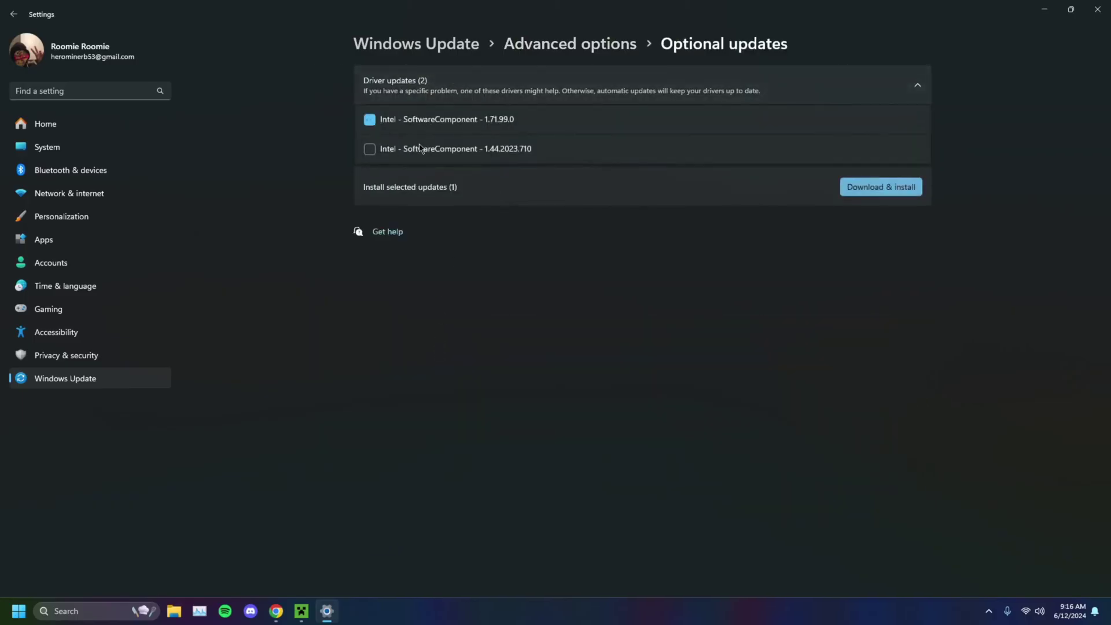
pyautogui.click(429, 142)
pyautogui.click(1097, 9)
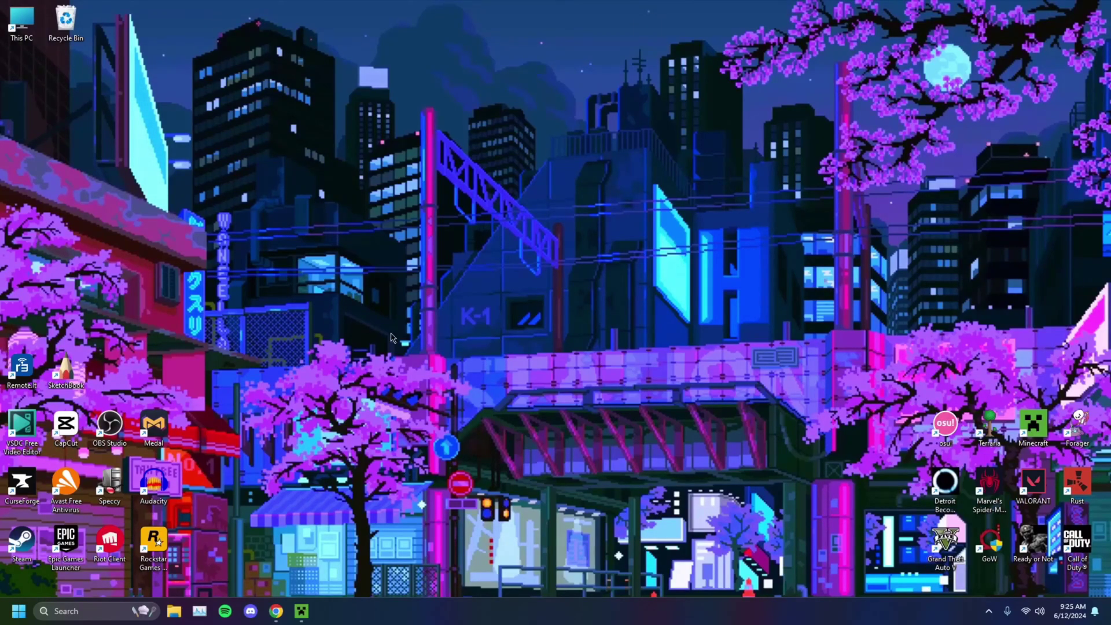
# Go to the Steam shortcut's file location and enter C:\Program Files (x86)\Steam\package
pyautogui.rightClick(18, 547)
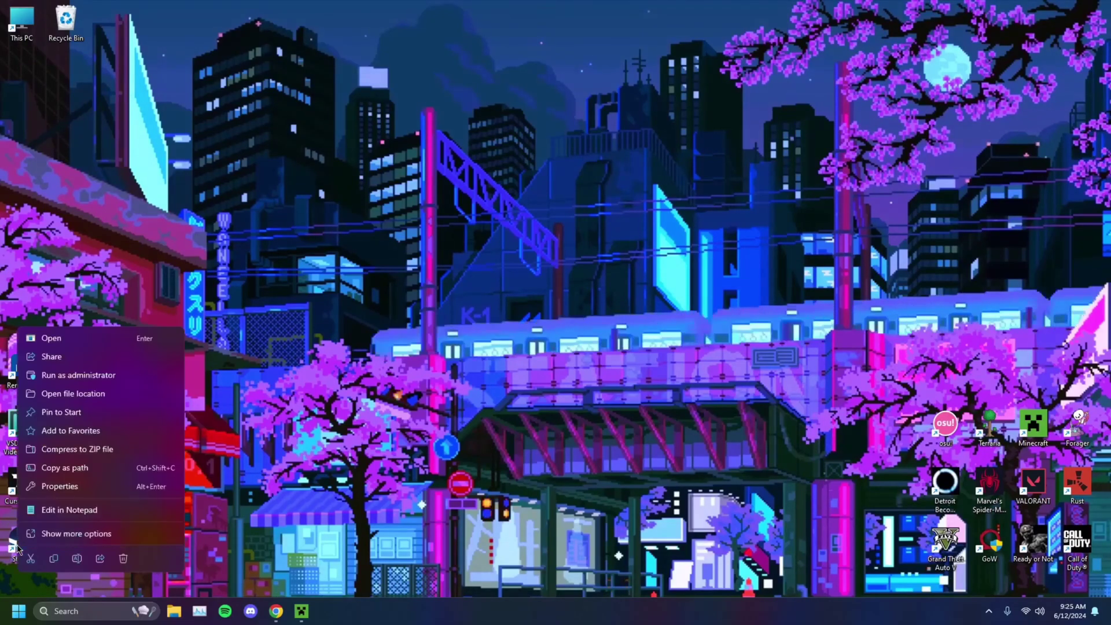
pyautogui.click(92, 398)
pyautogui.scroll(15, 462, 346)
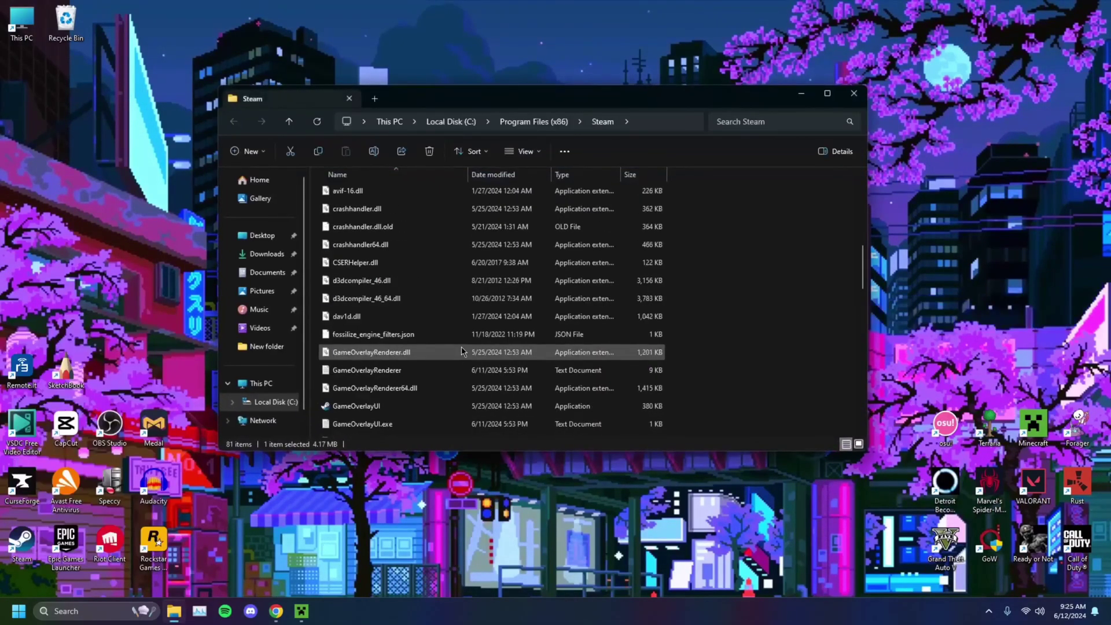
pyautogui.scroll(2, 466, 347)
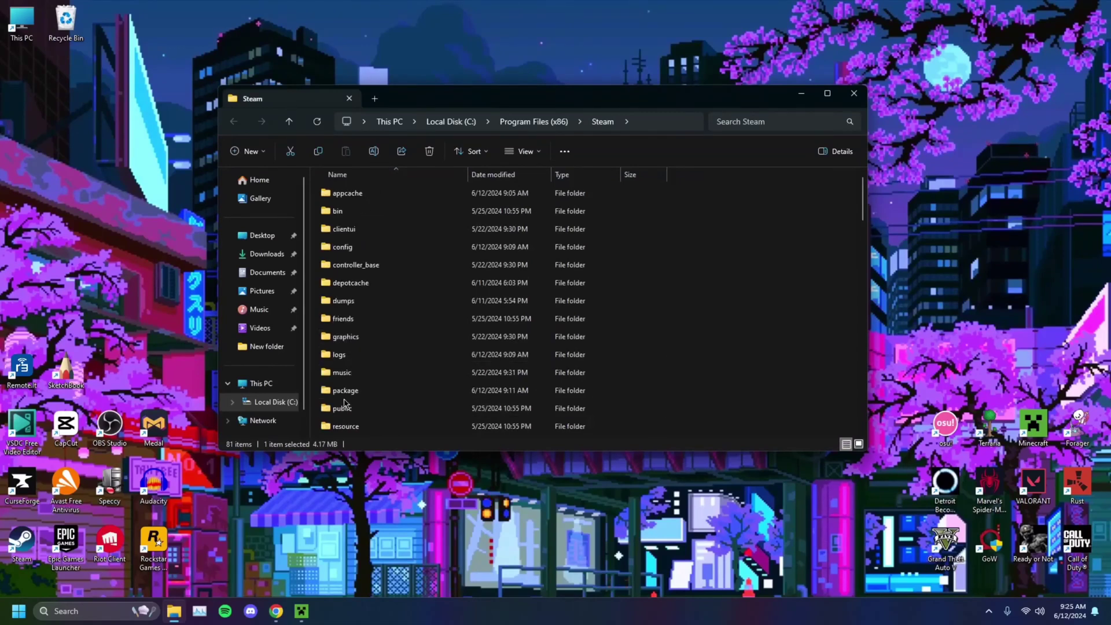
pyautogui.moveTo(349, 397)
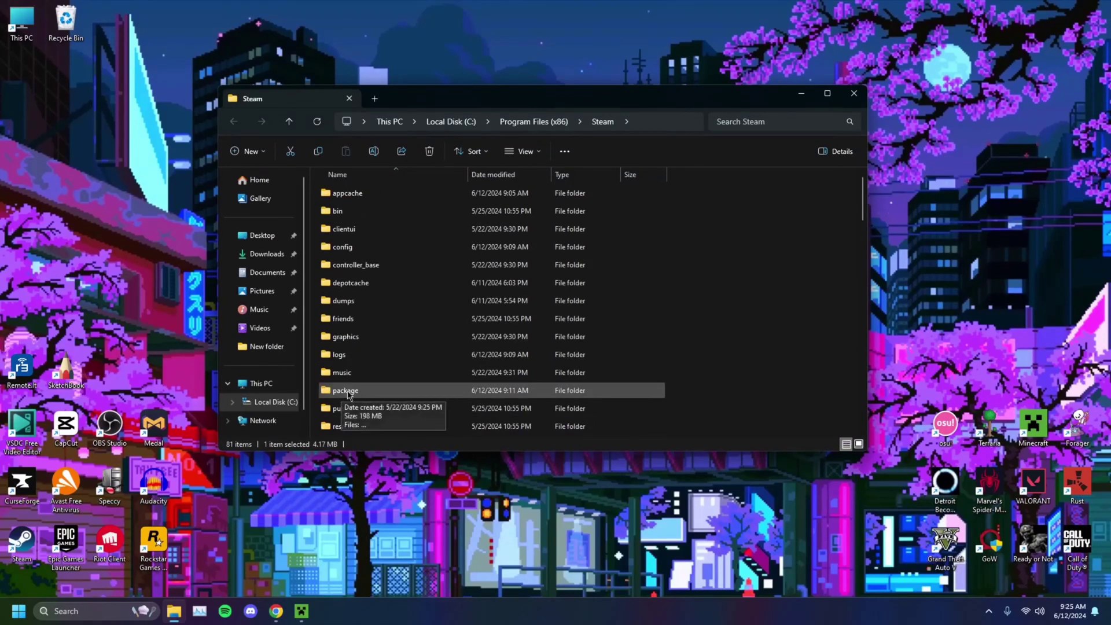
pyautogui.doubleClick(344, 396)
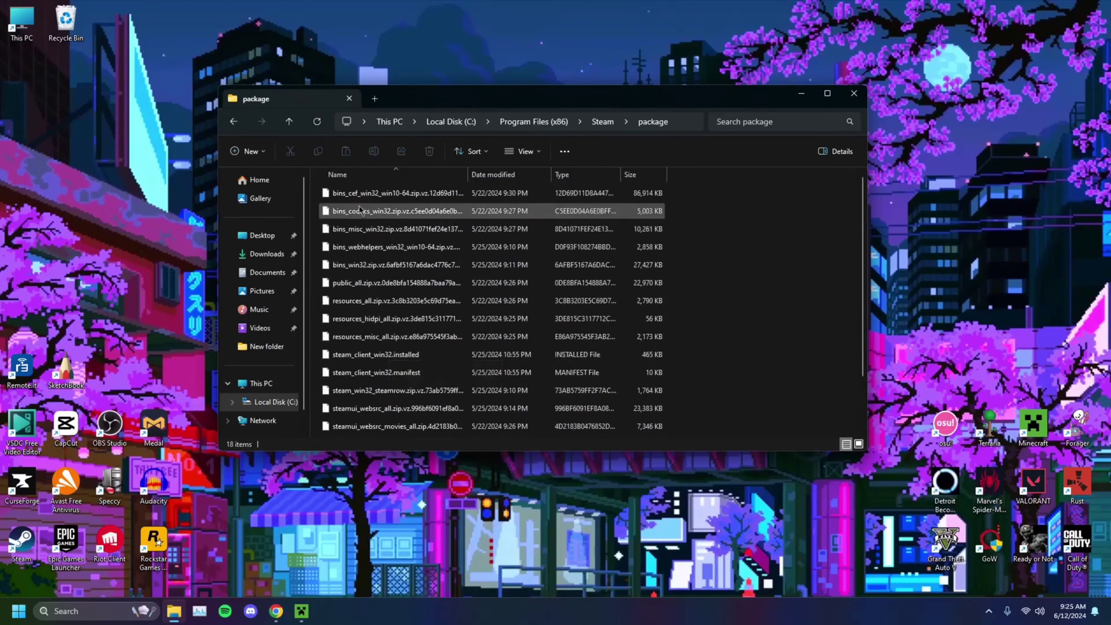
# Create a new folder named BETA inside Steam's package folder
pyautogui.moveTo(352, 208)
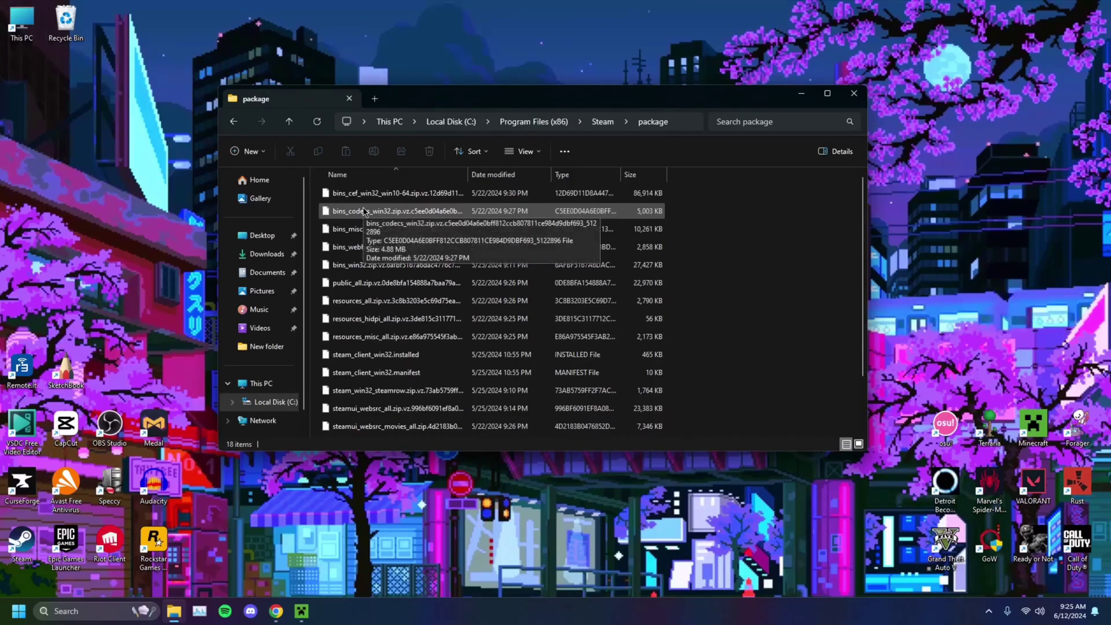
pyautogui.rightClick(702, 248)
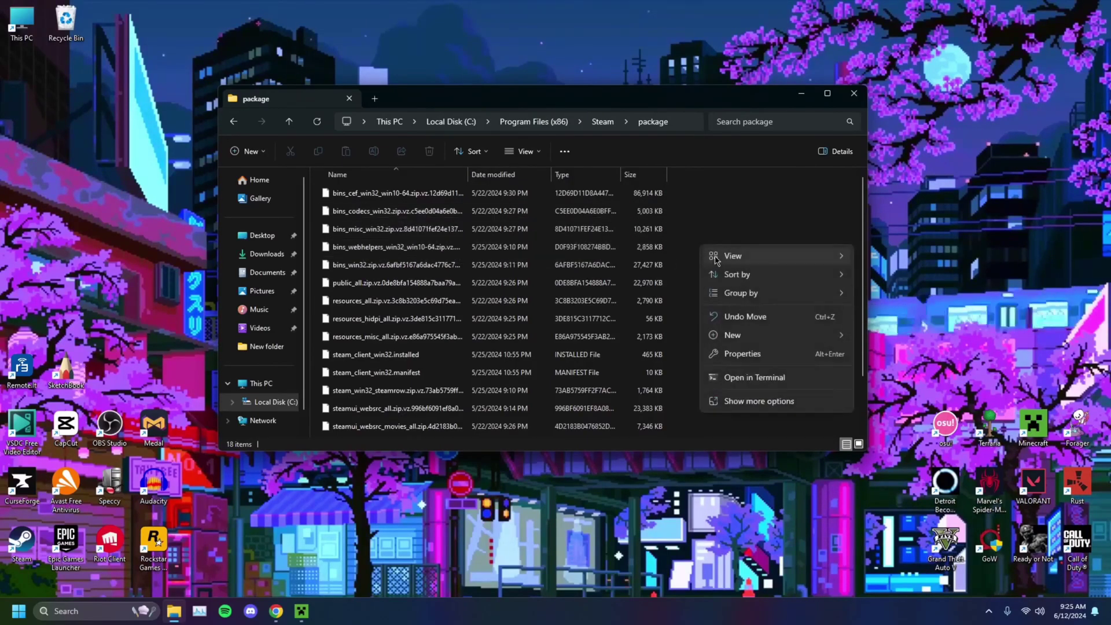
pyautogui.moveTo(752, 335)
pyautogui.click(866, 341)
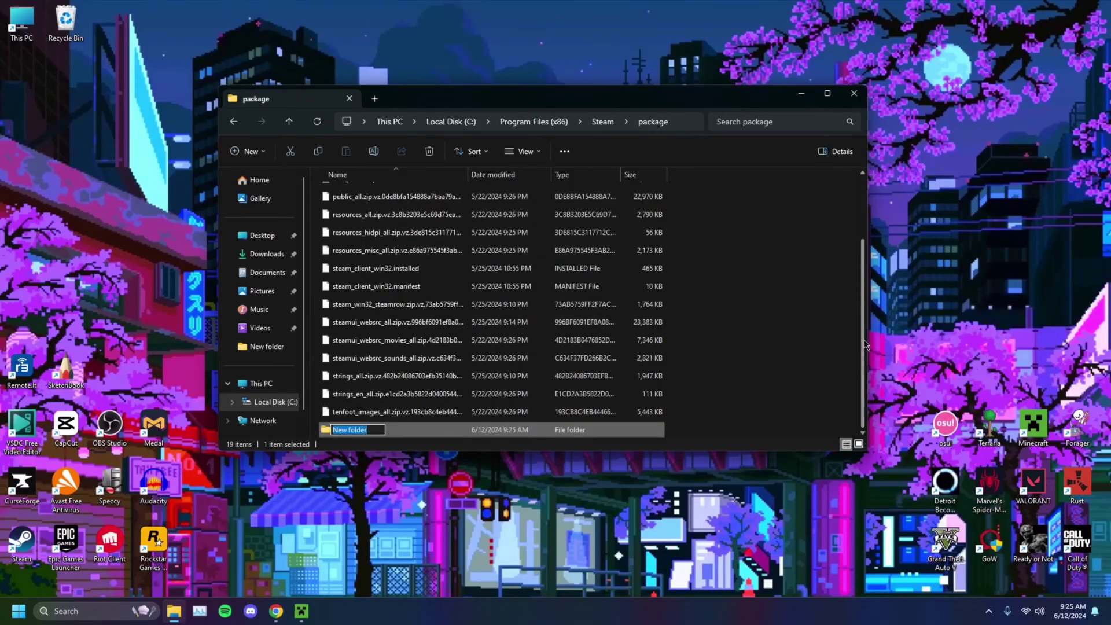
pyautogui.write('BETA')
pyautogui.press('Return')
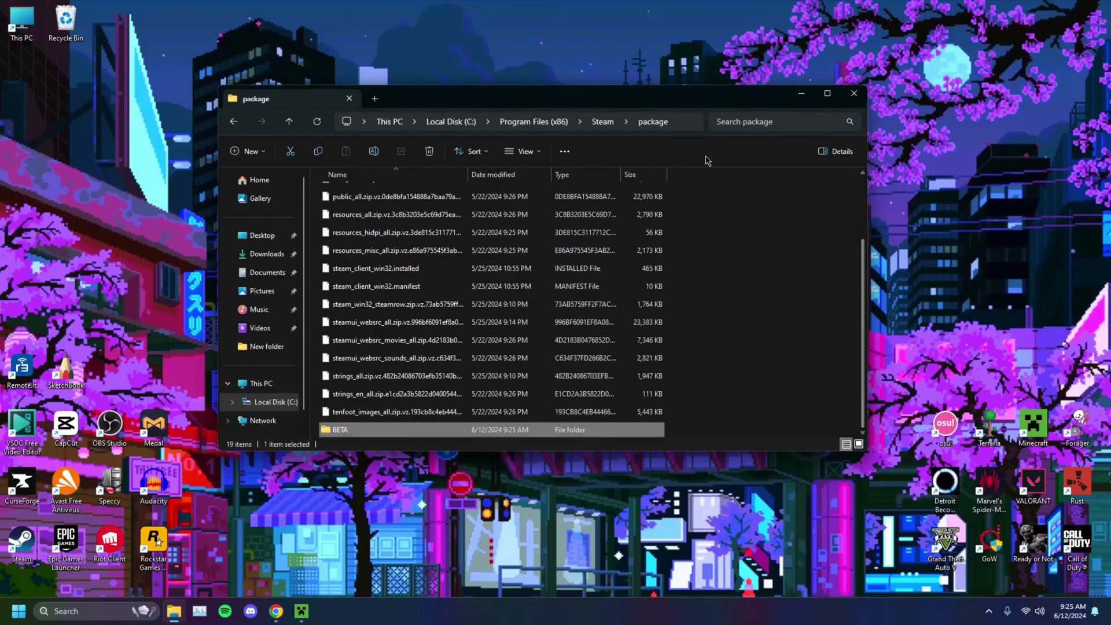
# Reopen the package folder, delete the BETA folder, and close File Explorer
pyautogui.click(288, 122)
pyautogui.doubleClick(347, 389)
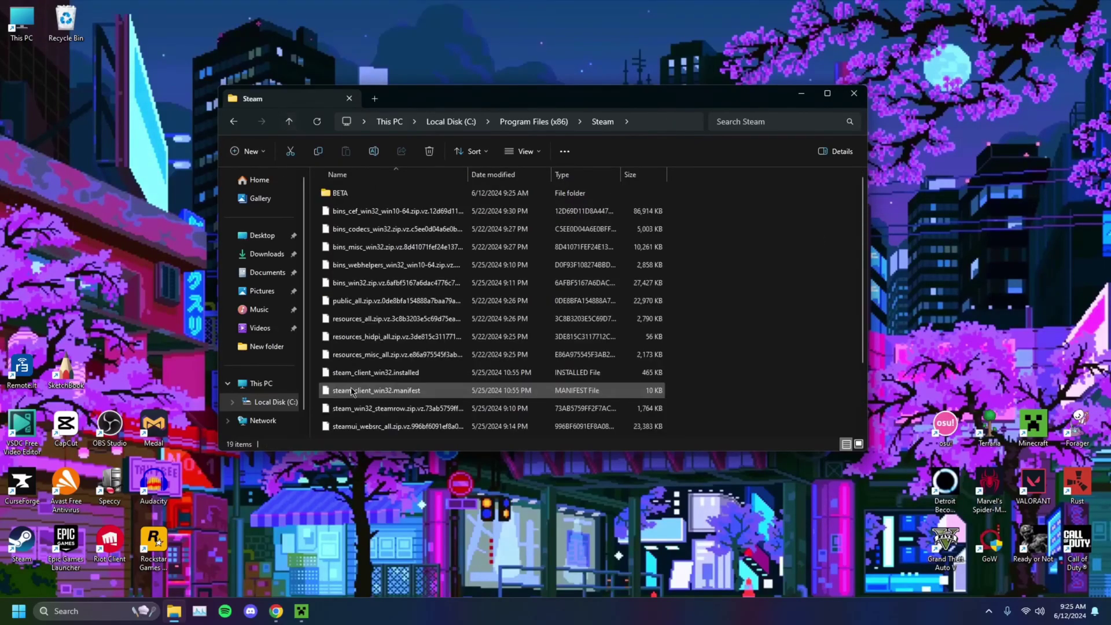
pyautogui.click(350, 198)
pyautogui.press('Delete')
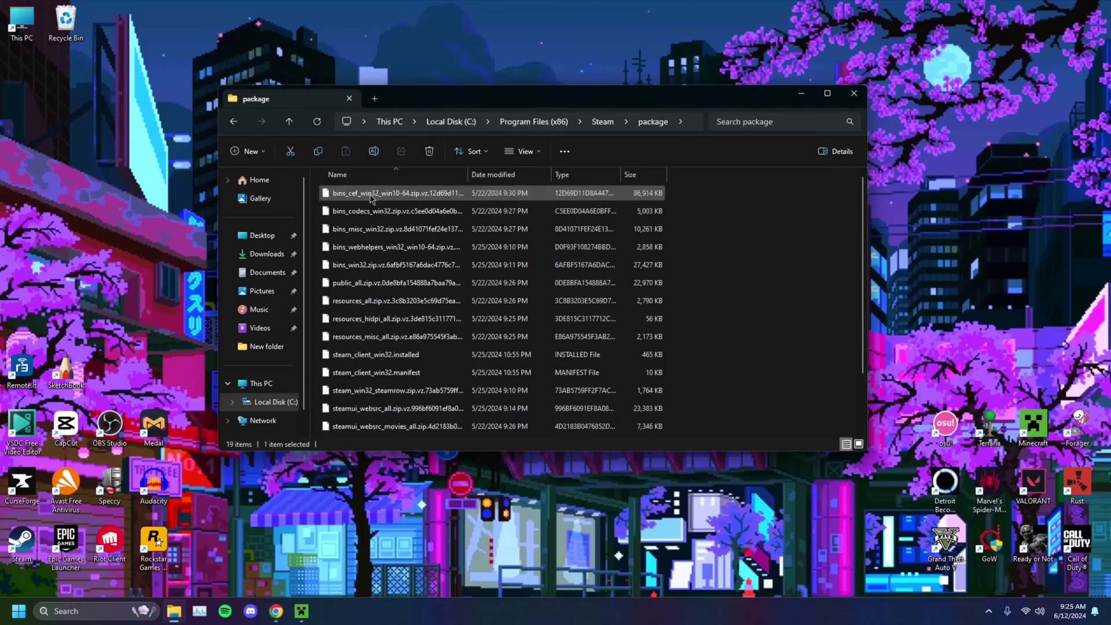
pyautogui.scroll(-2, 370, 200)
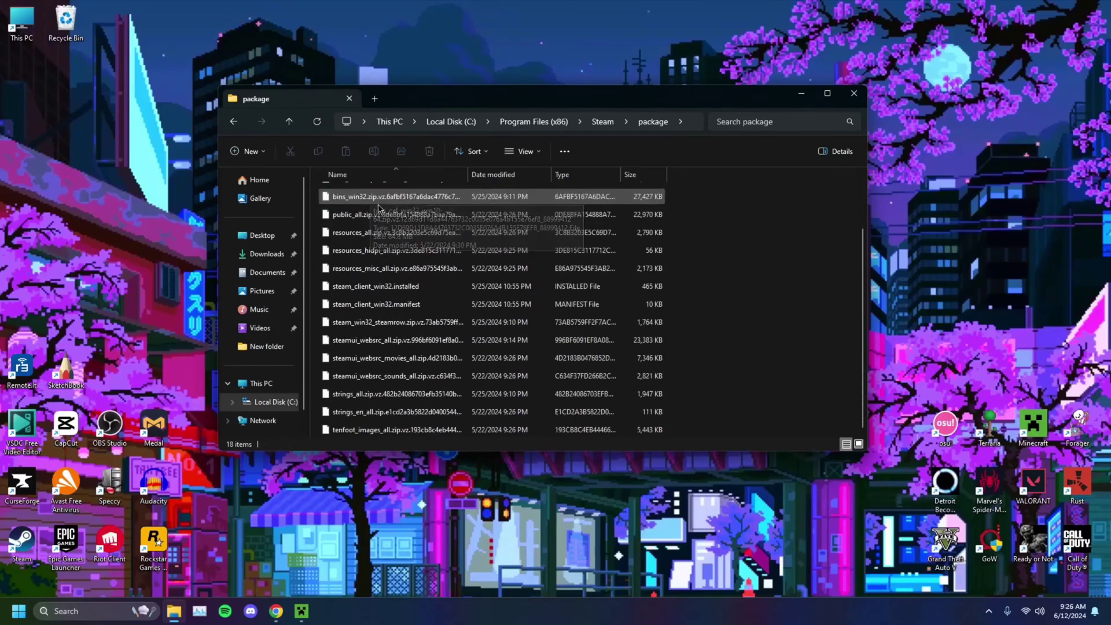
pyautogui.click(853, 93)
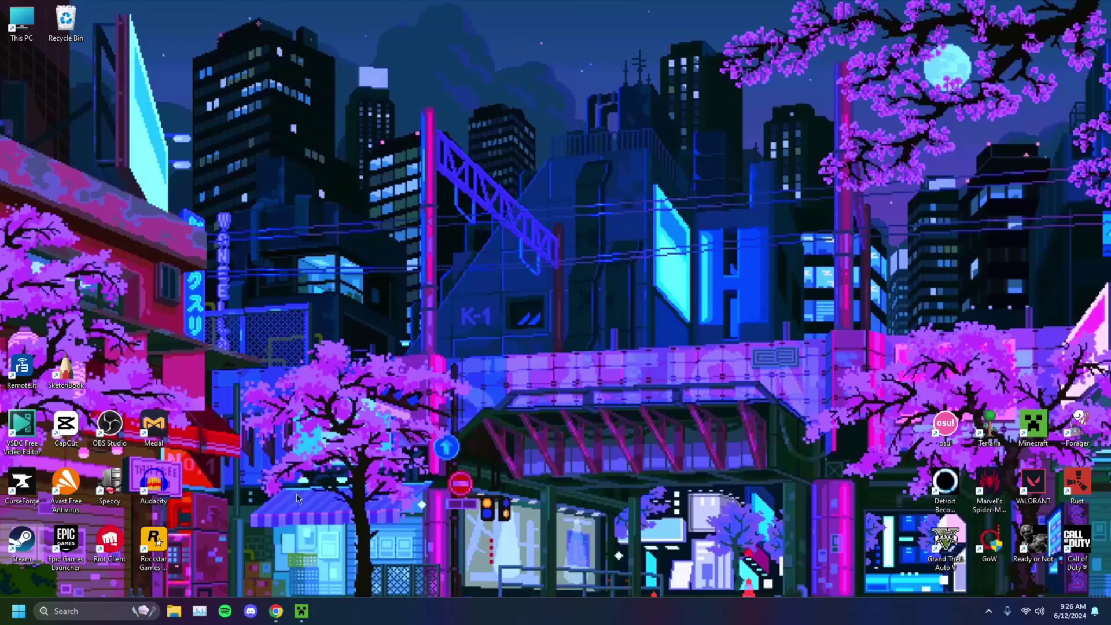
# Search 'cmd' to launch Command Prompt as administrator, then minimize its window
pyautogui.click(96, 610)
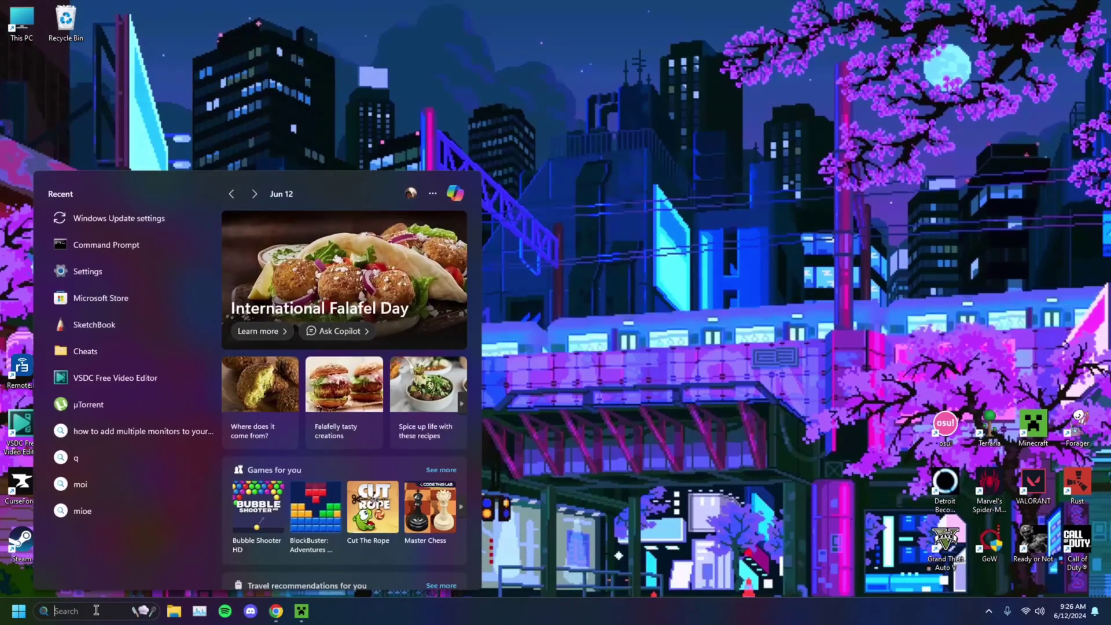
pyautogui.write('cmd')
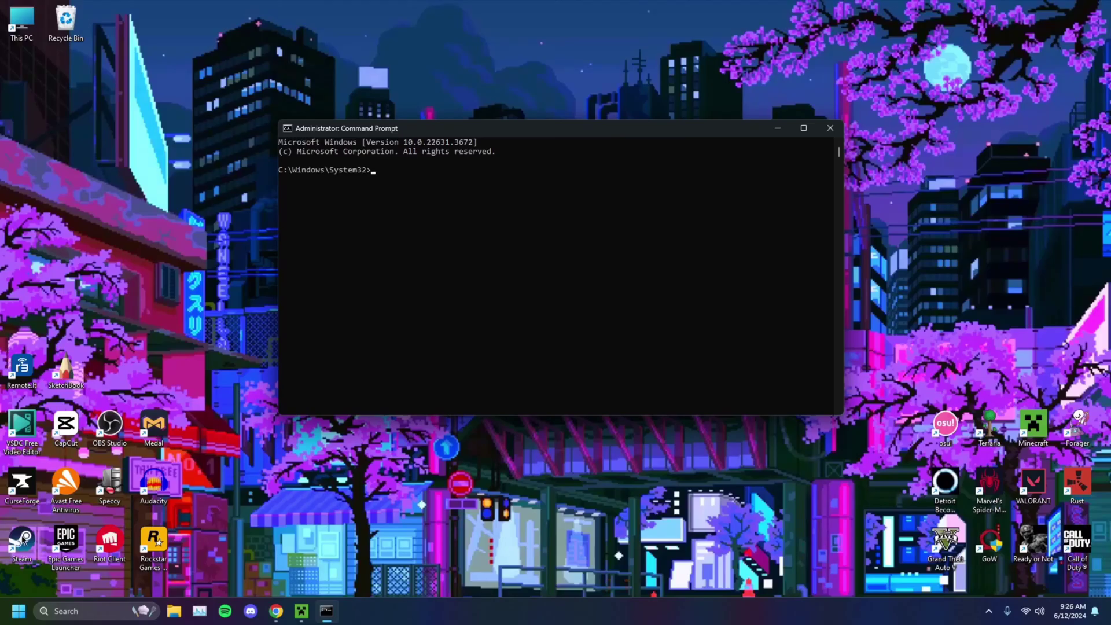
pyautogui.click(777, 128)
# Open the Steam shortcut's file location and select the folder path in the address bar
pyautogui.rightClick(23, 562)
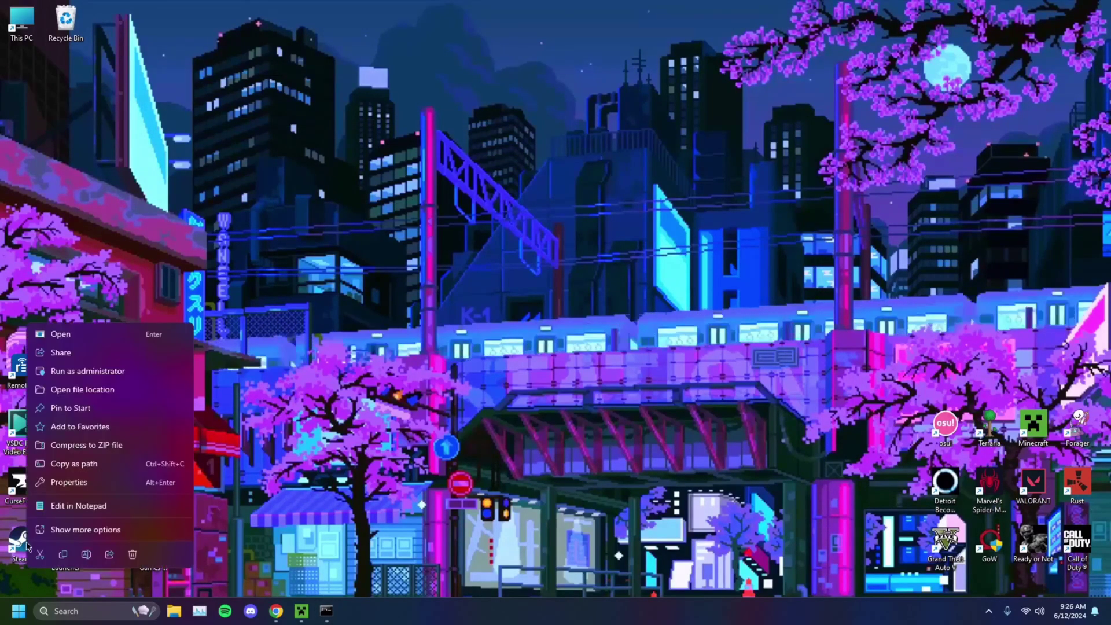
pyautogui.click(78, 392)
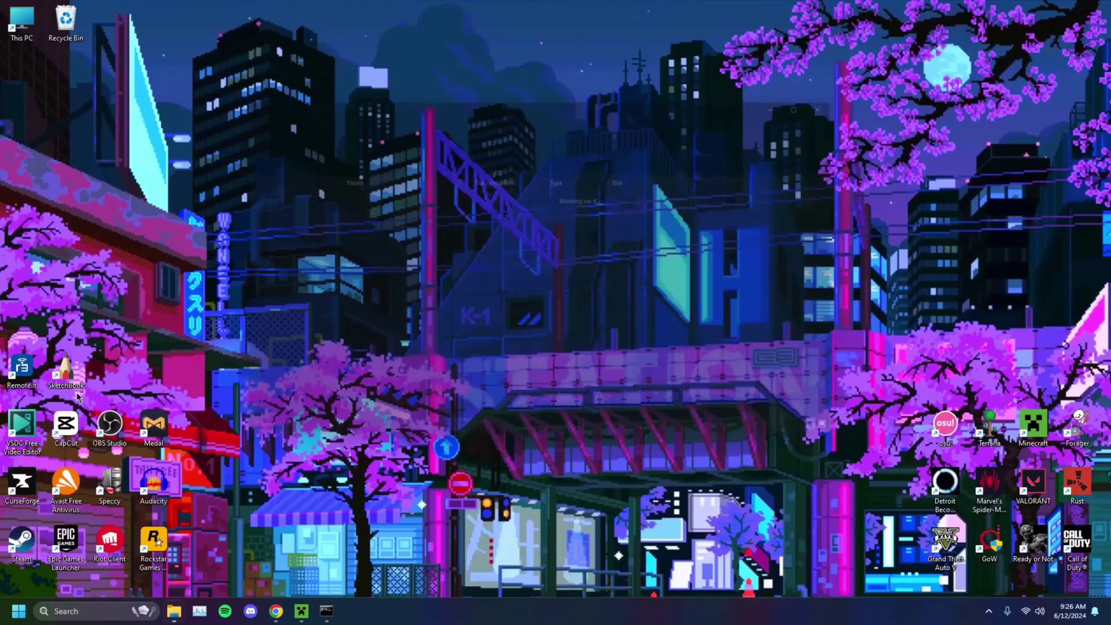
pyautogui.click(637, 122)
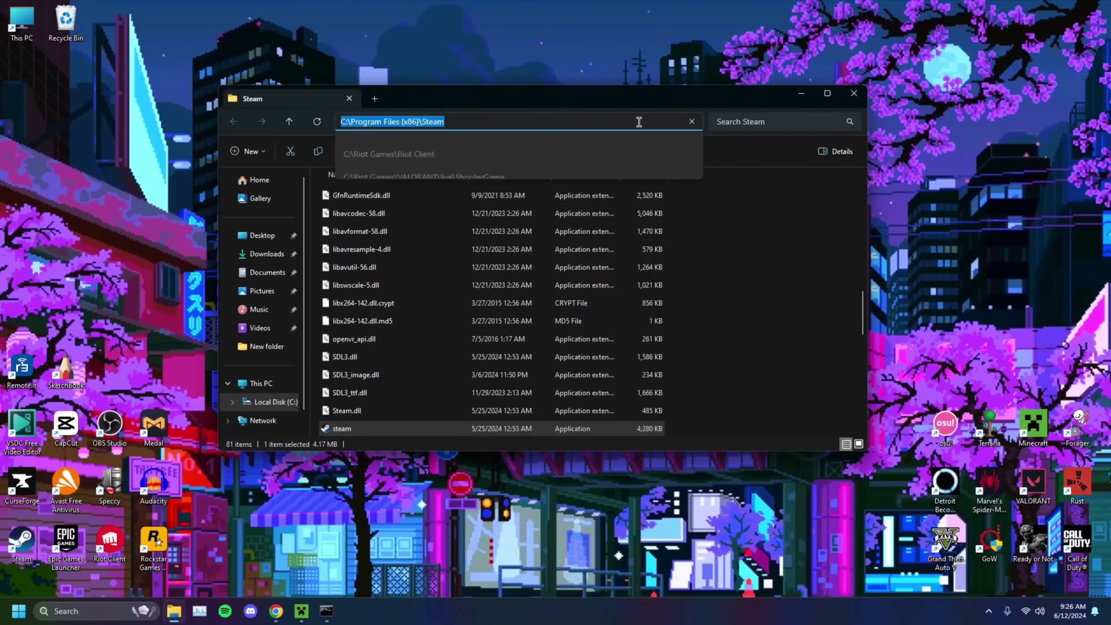
pyautogui.press('Return')
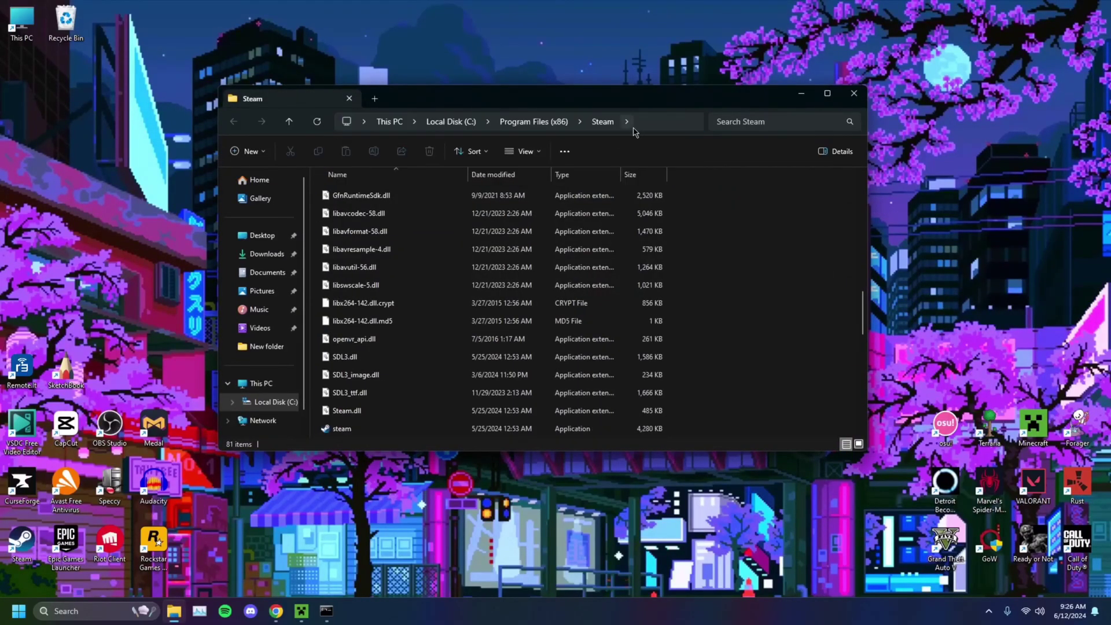
pyautogui.click(641, 122)
pyautogui.hotkey('ctrl', 'c')
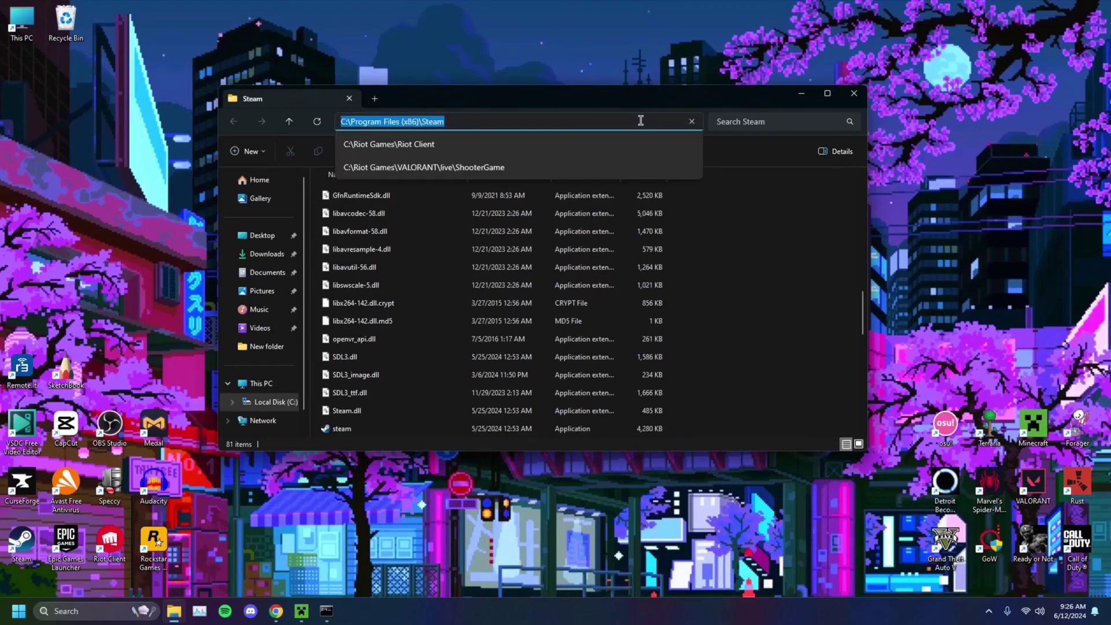
# Copy the path C:\Program Files (x86)\Steam, close Explorer and return to the admin Command Prompt
pyautogui.rightClick(407, 121)
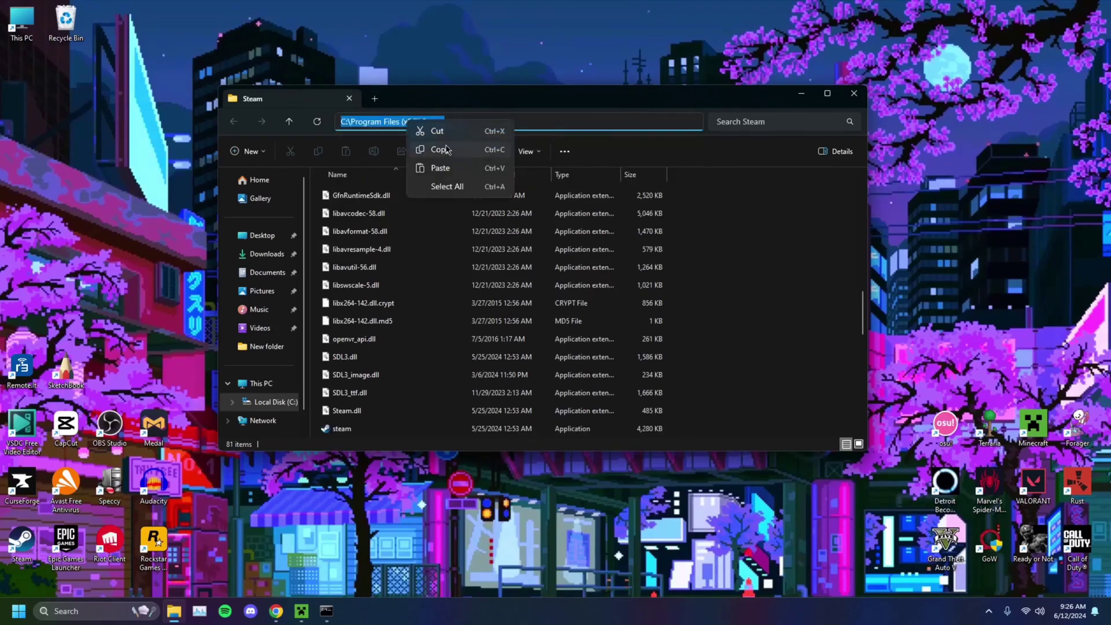
pyautogui.click(428, 144)
pyautogui.click(854, 94)
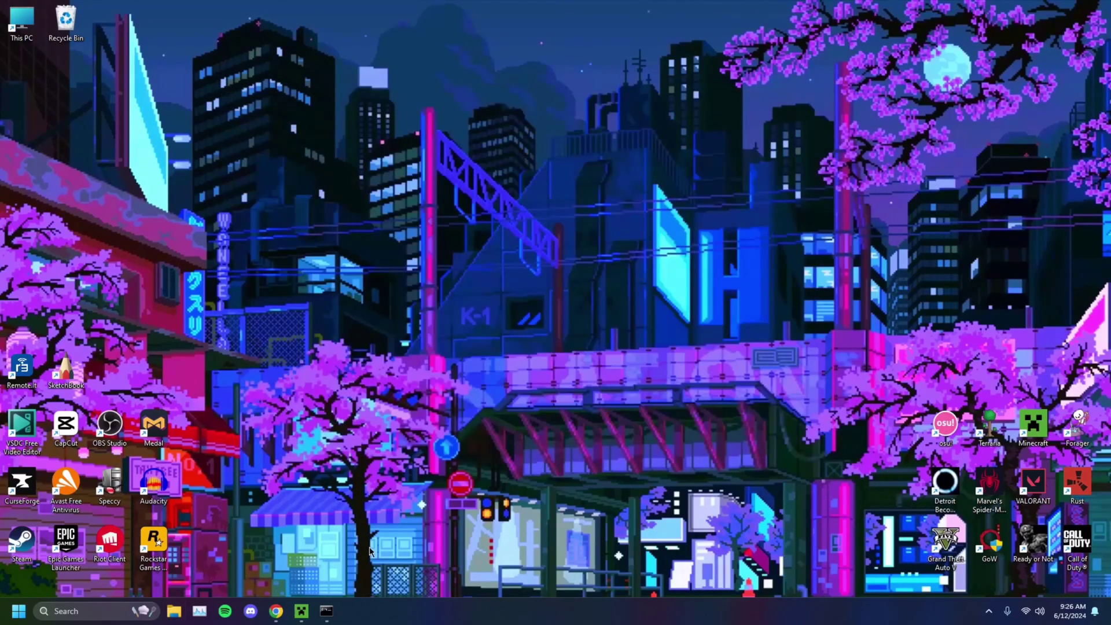
pyautogui.click(329, 611)
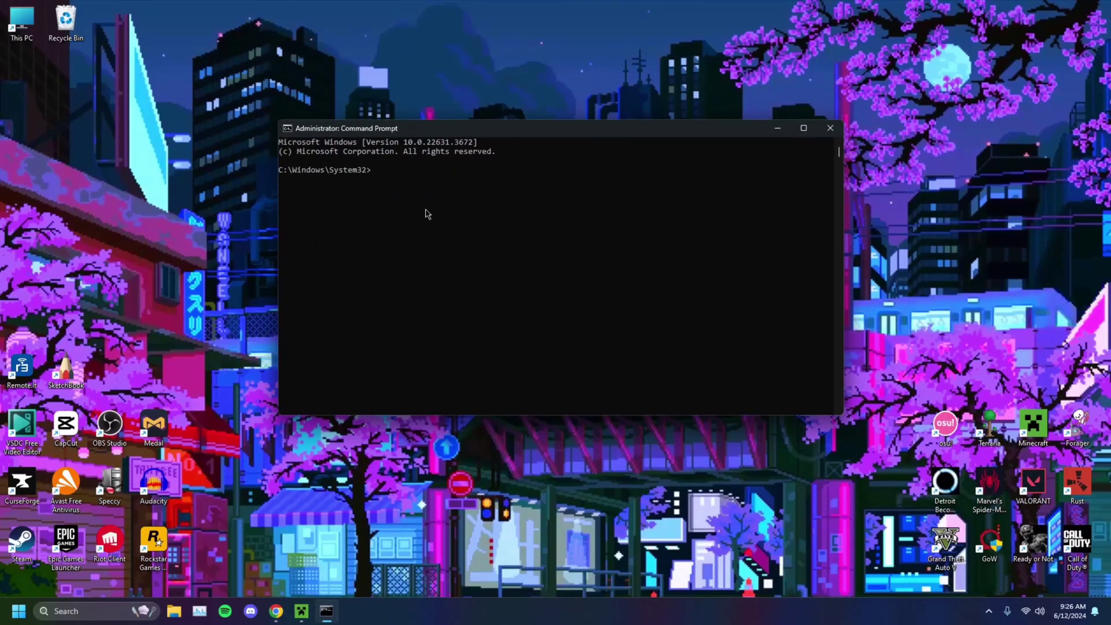
# Build the command "C:\Program Files (x86)\Steam\bin\steamservice.exe" /repair in the admin prompt using the pasted path
pyautogui.write('"')
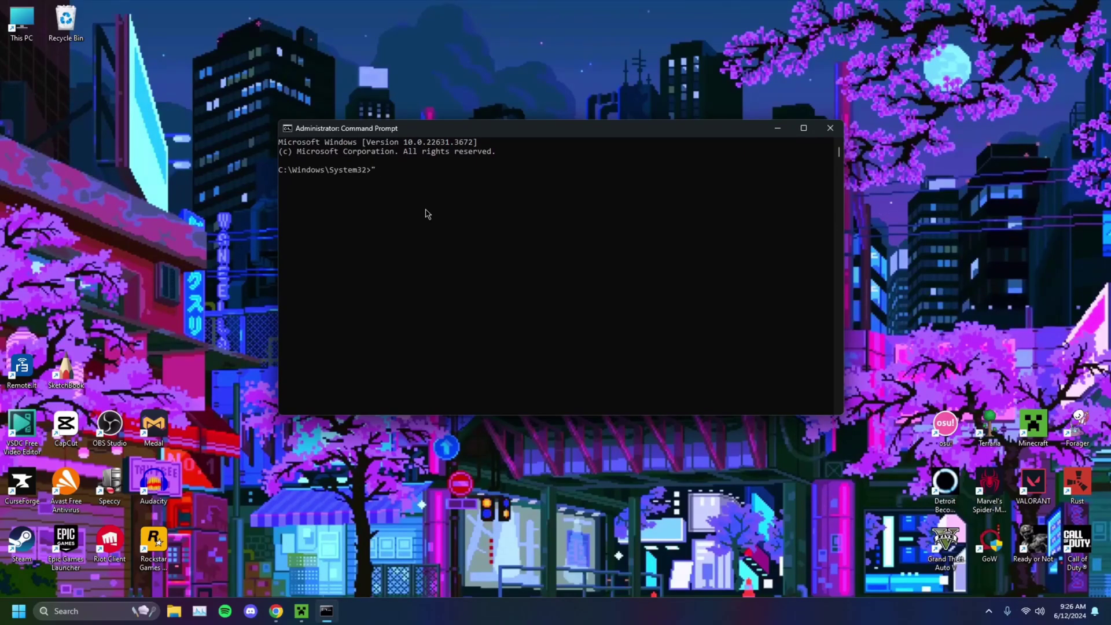
pyautogui.hotkey('ctrl', 'v')
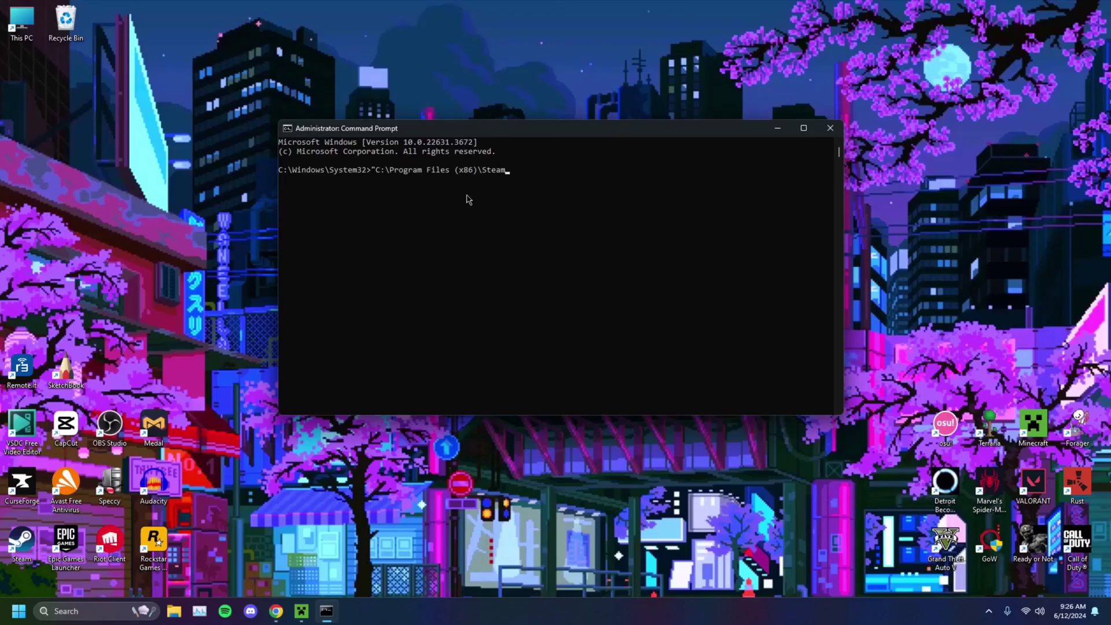
pyautogui.write('\\bin')
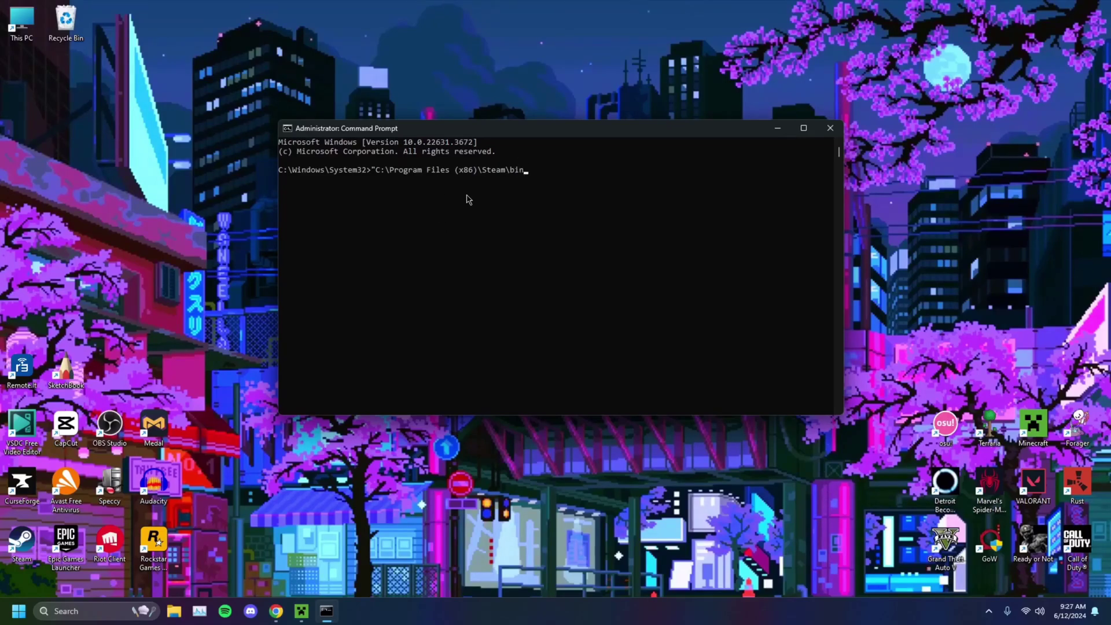
pyautogui.write('\\')
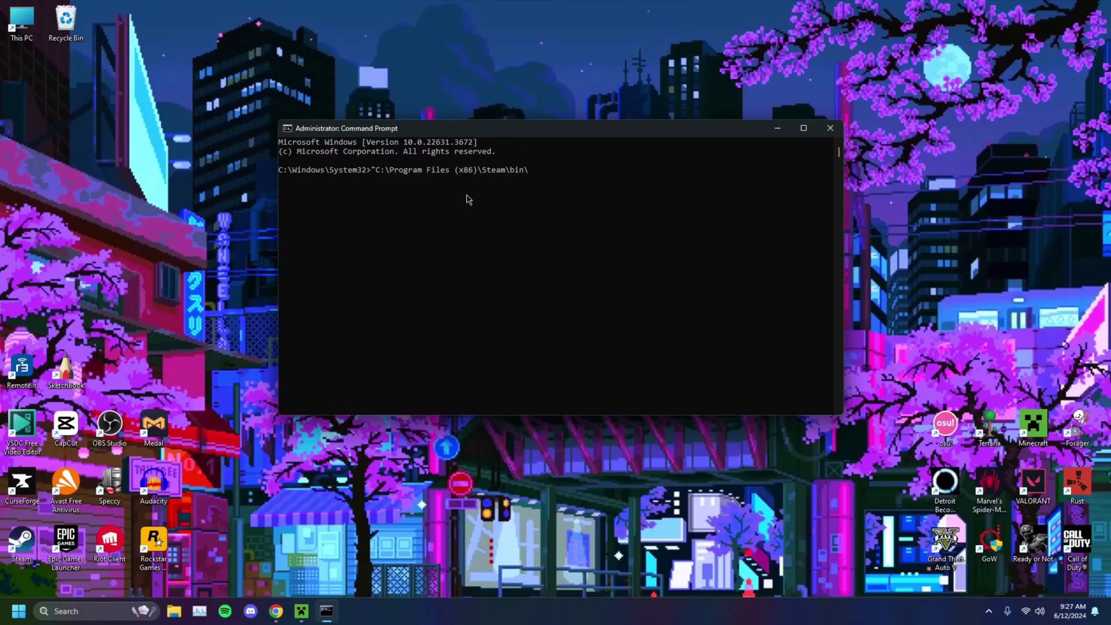
pyautogui.write('steamservice.exe')
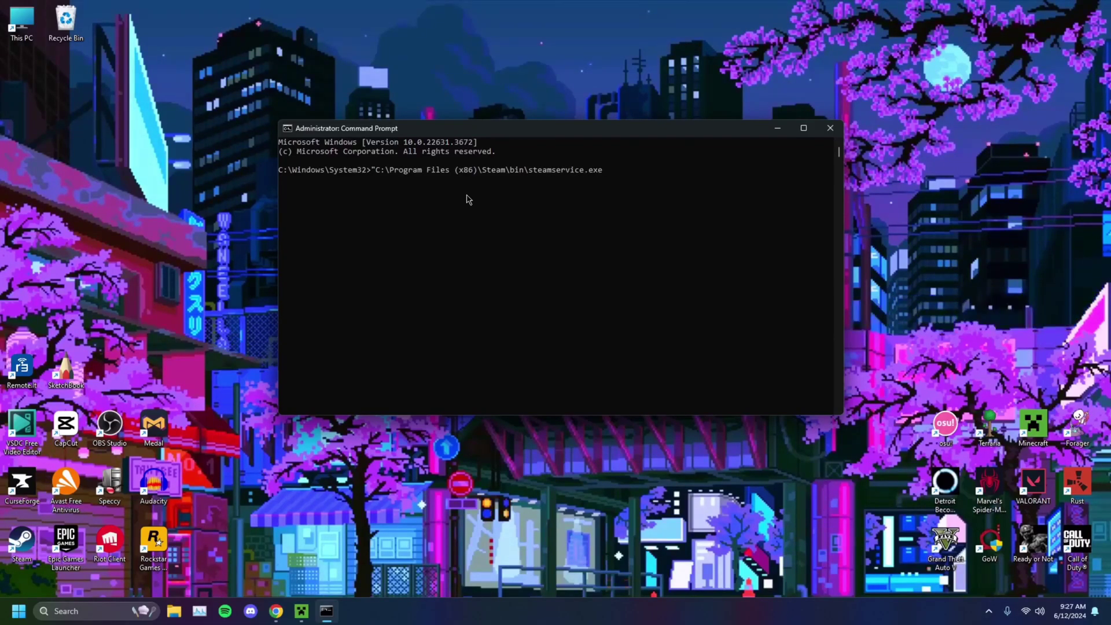
pyautogui.write('" /repair')
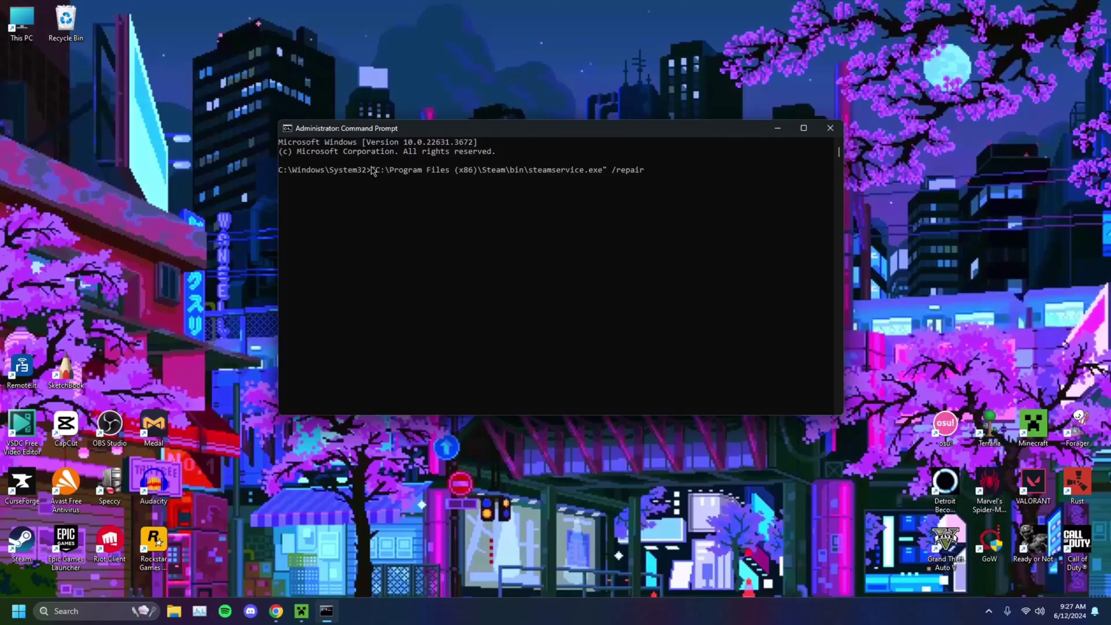
pyautogui.moveTo(373, 171); pyautogui.dragTo(643, 173)
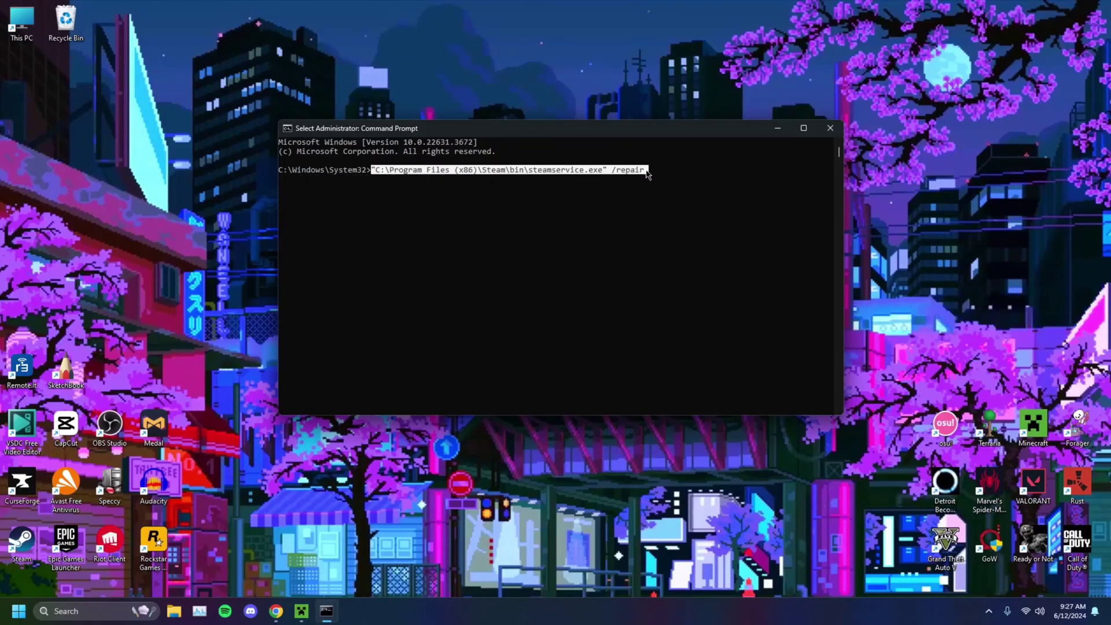
pyautogui.moveTo(376, 172); pyautogui.dragTo(478, 173)
pyautogui.click(375, 172)
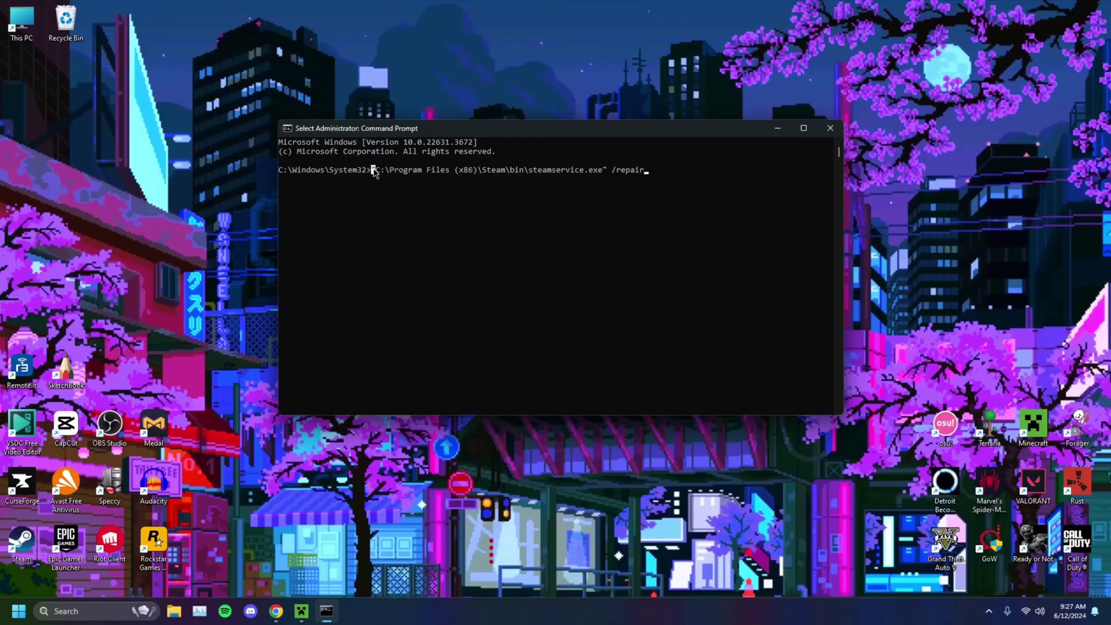
pyautogui.click(609, 172)
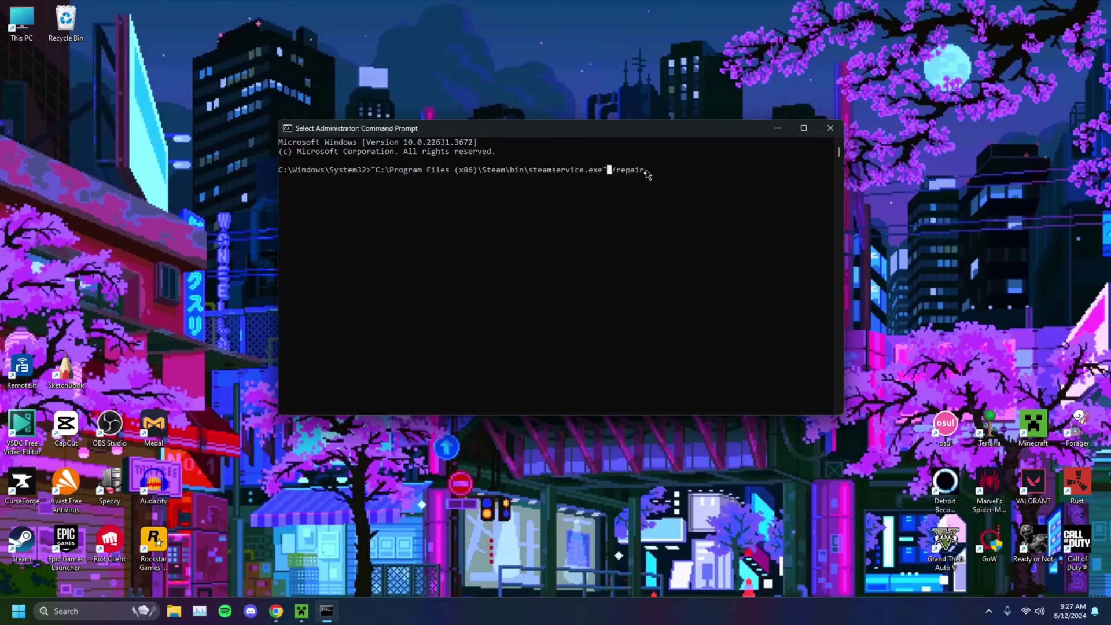
# Run the steamservice.exe /repair command and close Command Prompt once the repair completes
pyautogui.press('Escape')
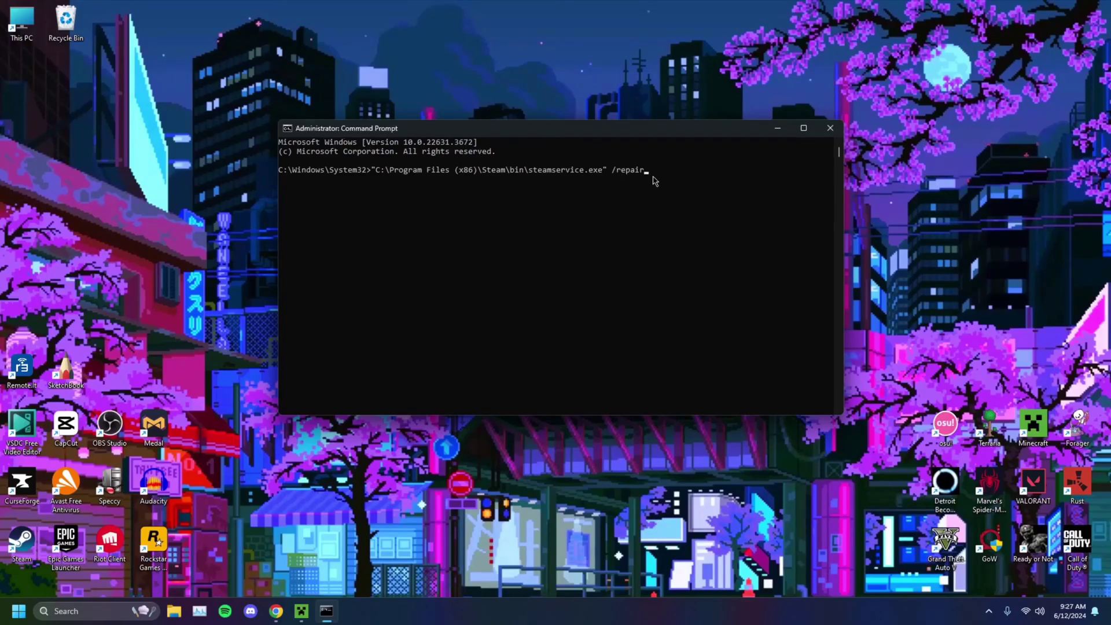
pyautogui.press('Return')
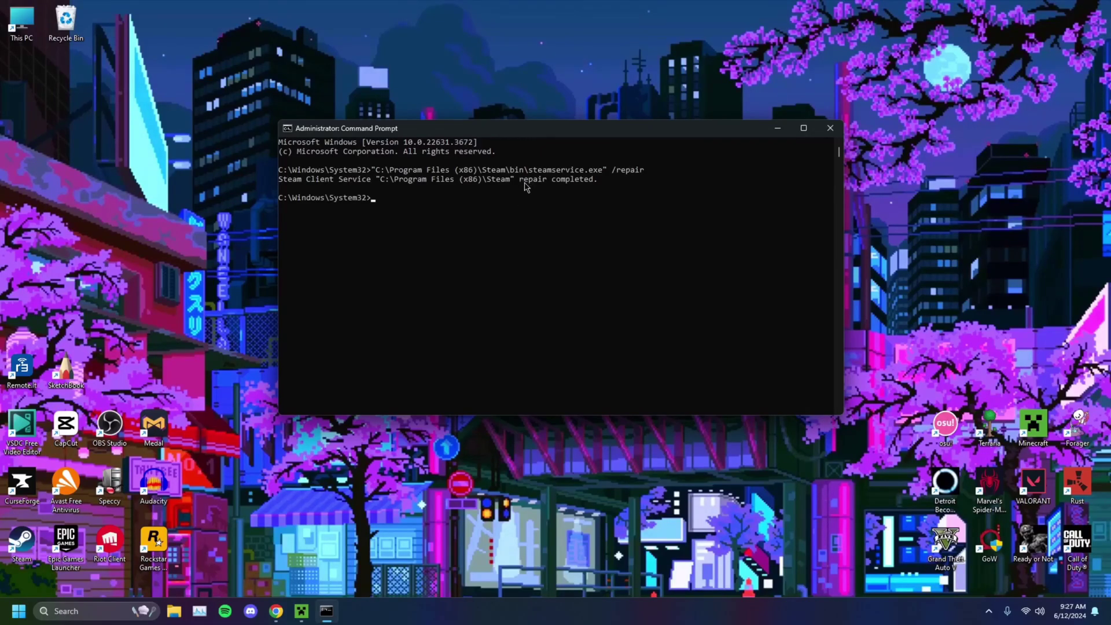
pyautogui.click(830, 129)
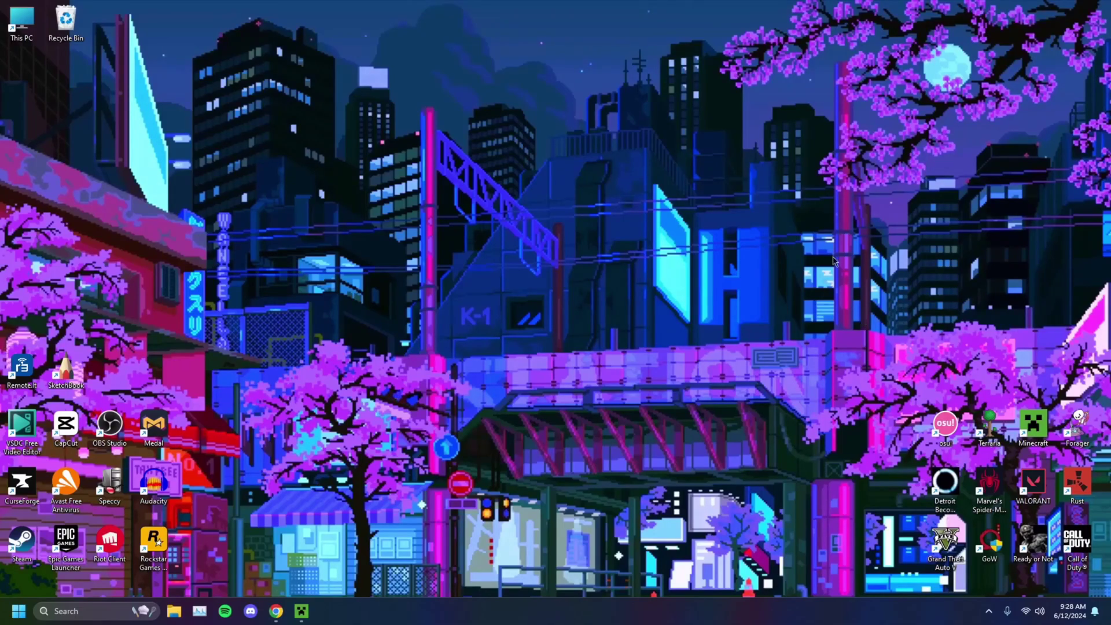
# Open Settings > Apps > Installed apps and filter the list to 'steam'
pyautogui.click(112, 614)
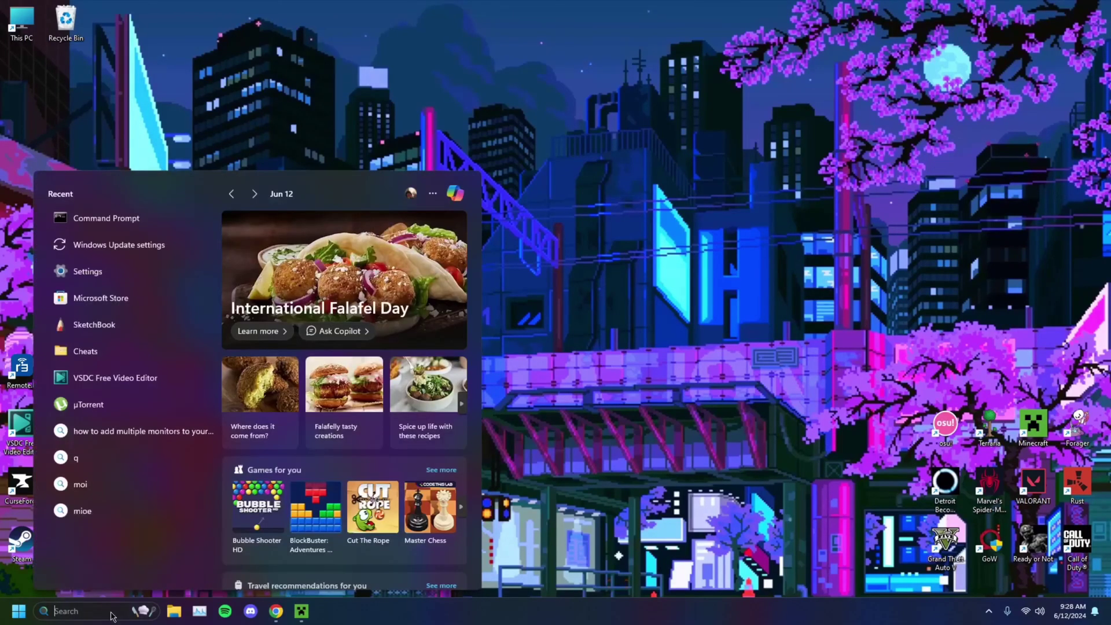
pyautogui.write('settings')
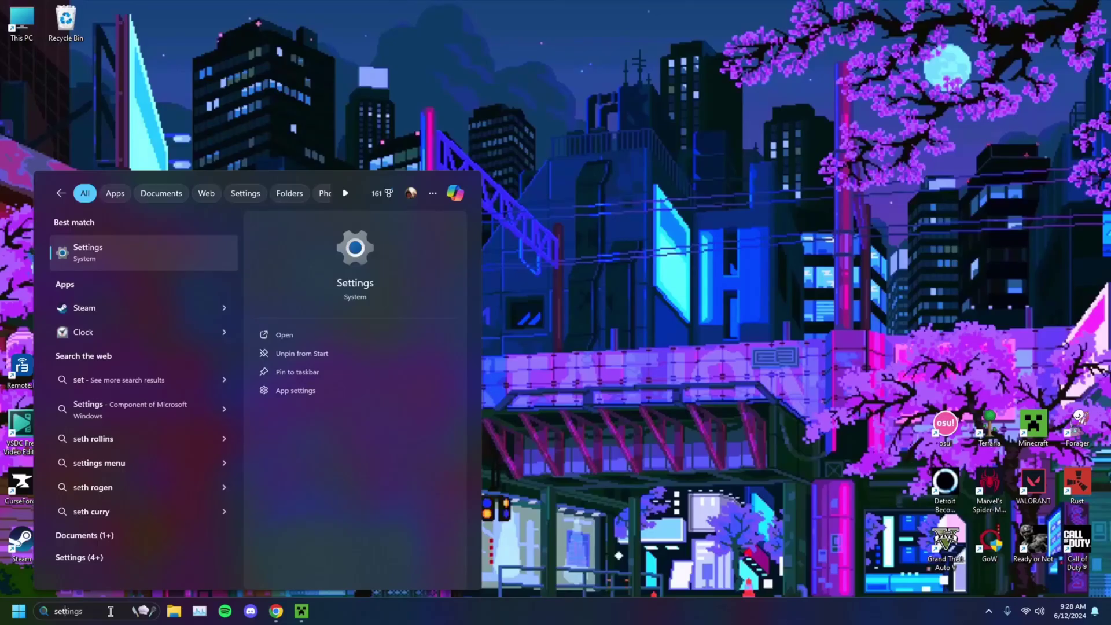
pyautogui.press('Return')
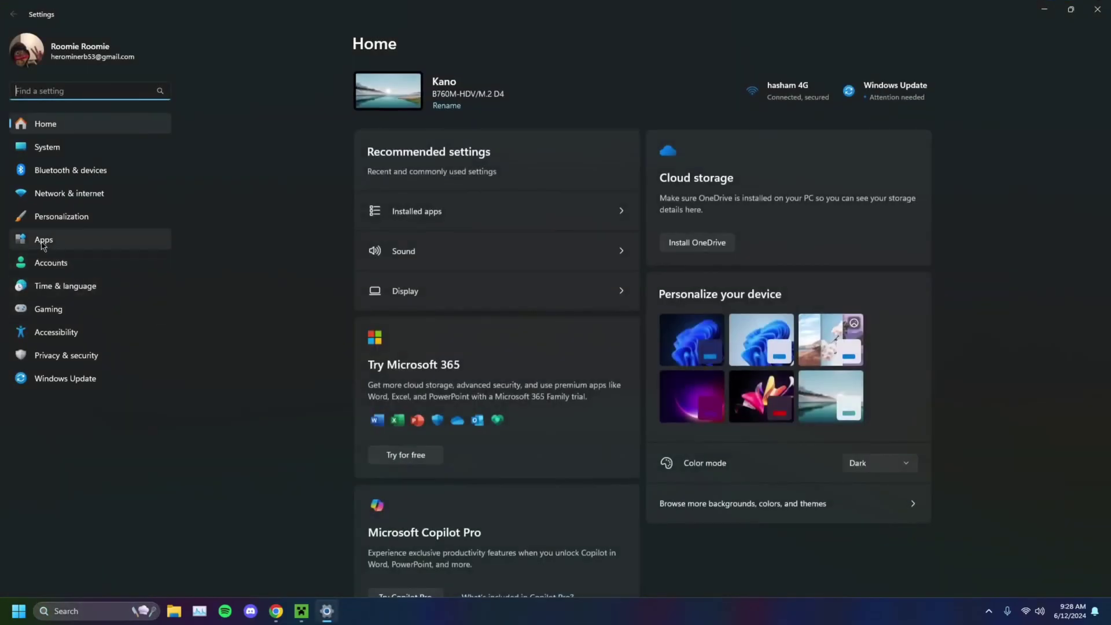
pyautogui.click(42, 244)
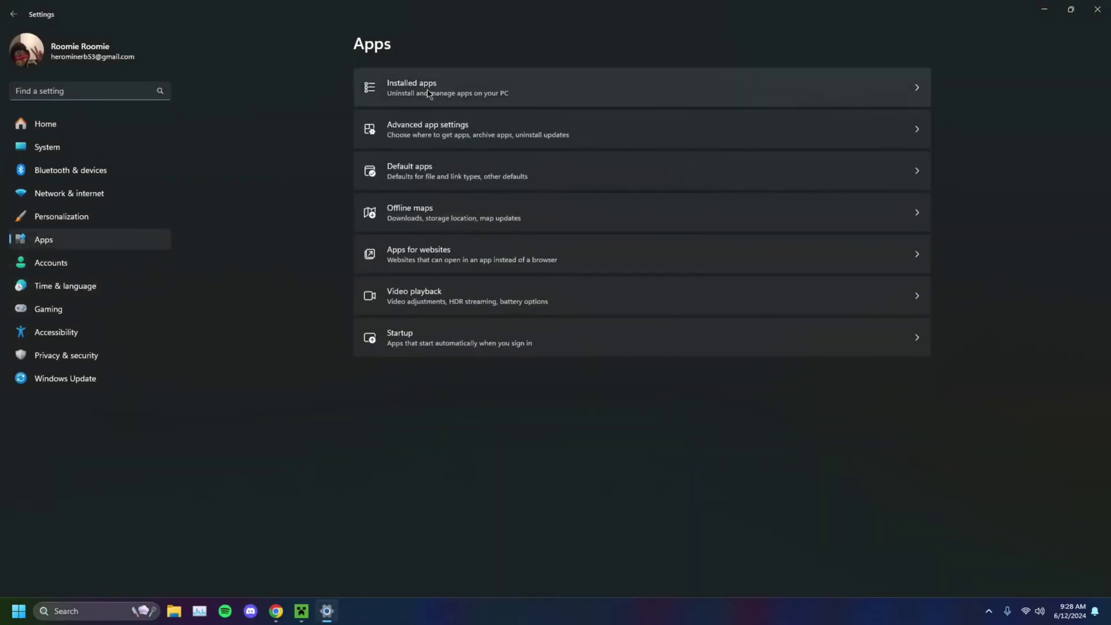
pyautogui.click(428, 94)
pyautogui.click(442, 75)
pyautogui.write('st')
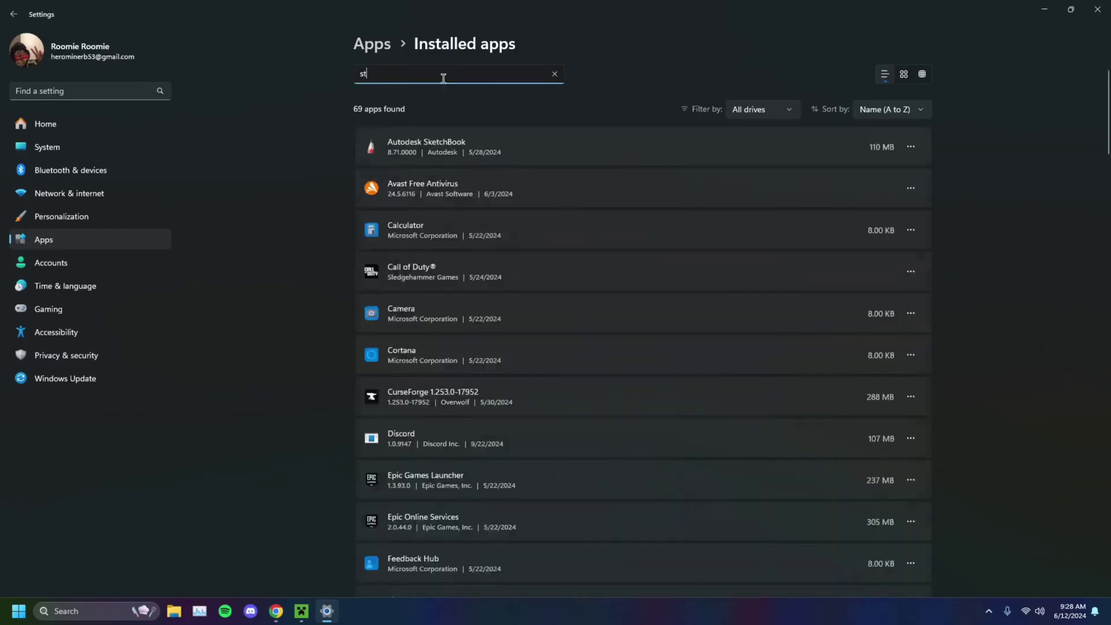
pyautogui.write('eam')
# Bring up Steam's uninstaller, close it without uninstalling, then close Settings
pyautogui.click(909, 148)
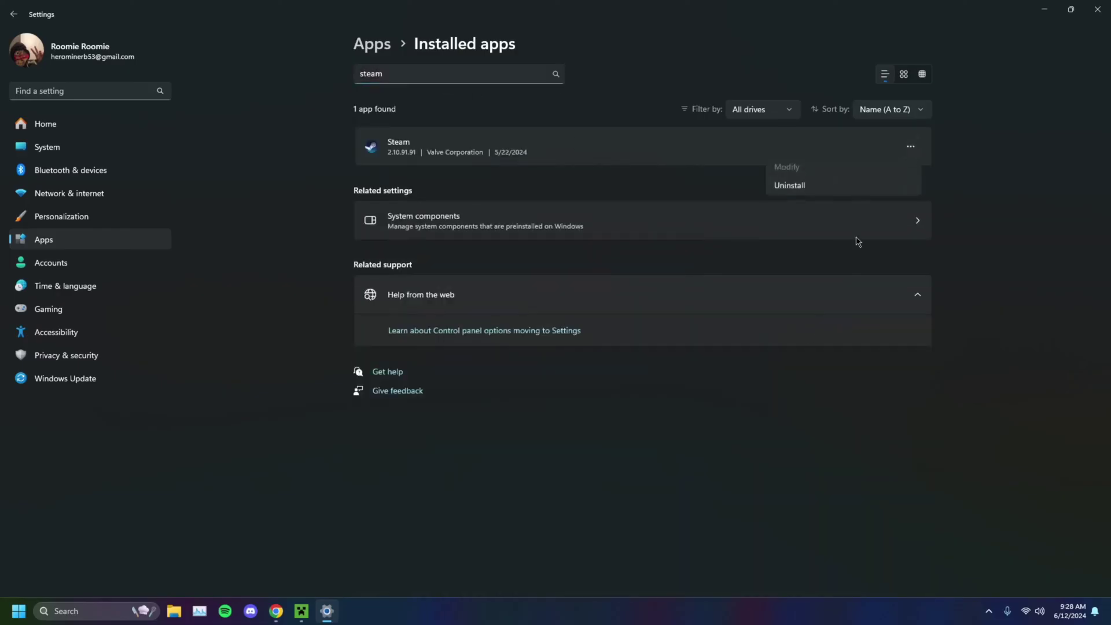
pyautogui.click(850, 190)
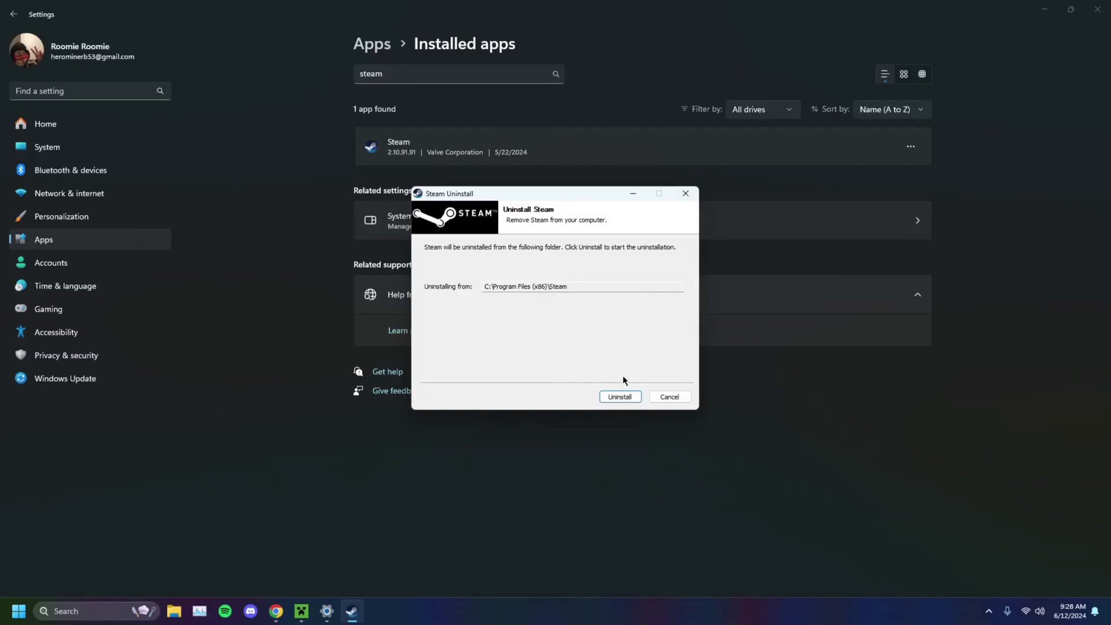
pyautogui.click(684, 193)
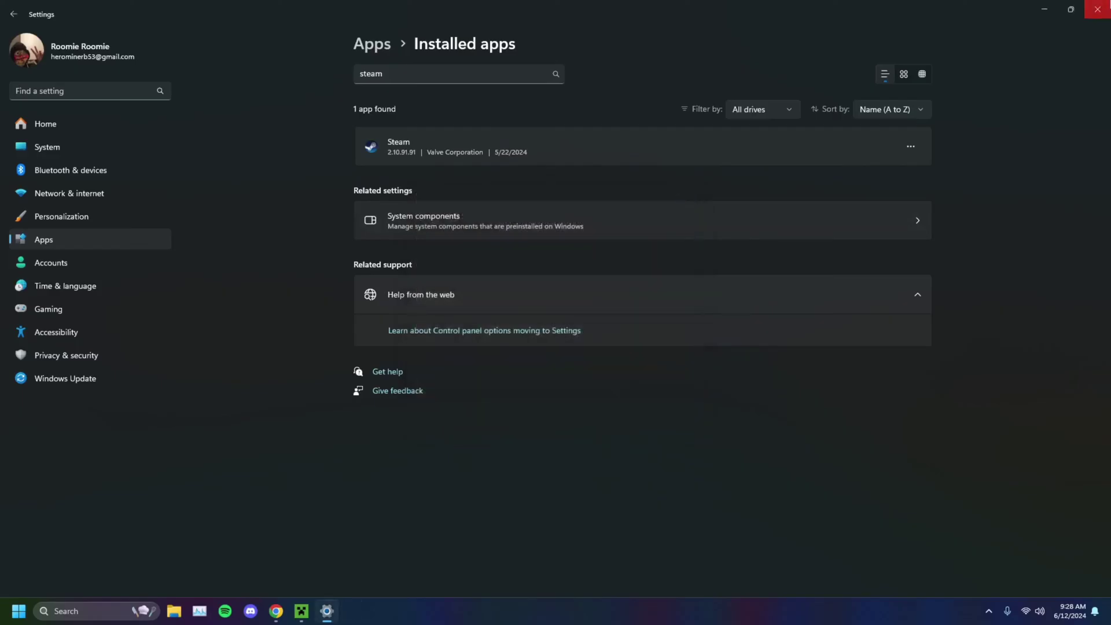
pyautogui.click(1098, 10)
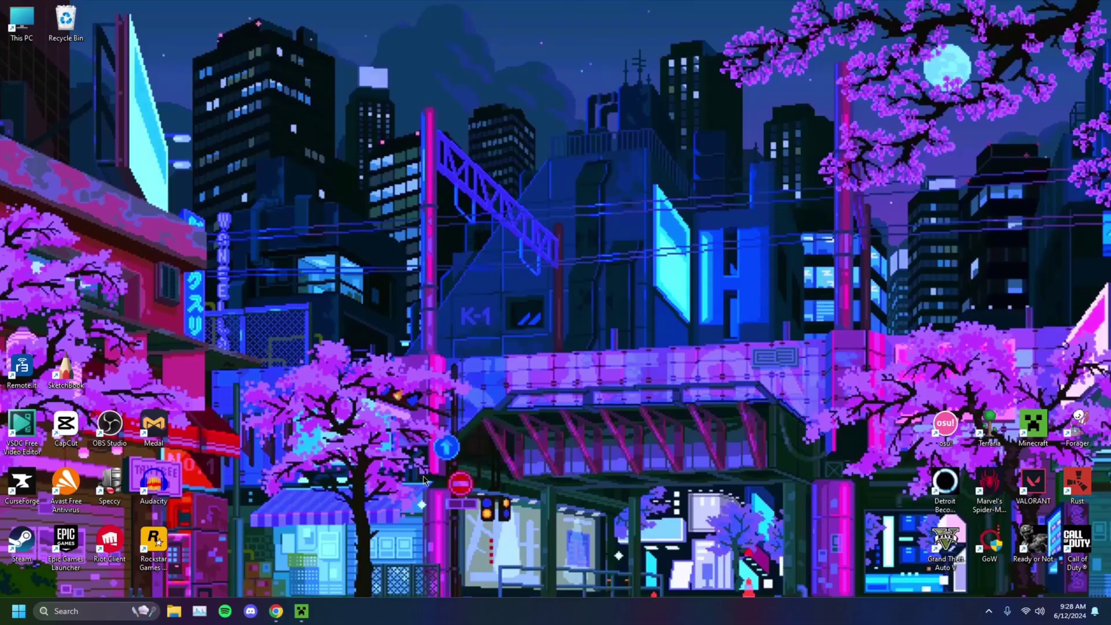
# In a new maximized Chrome window, search 'steam download' and open Steam's official download page
pyautogui.rightClick(276, 611)
pyautogui.click(220, 500)
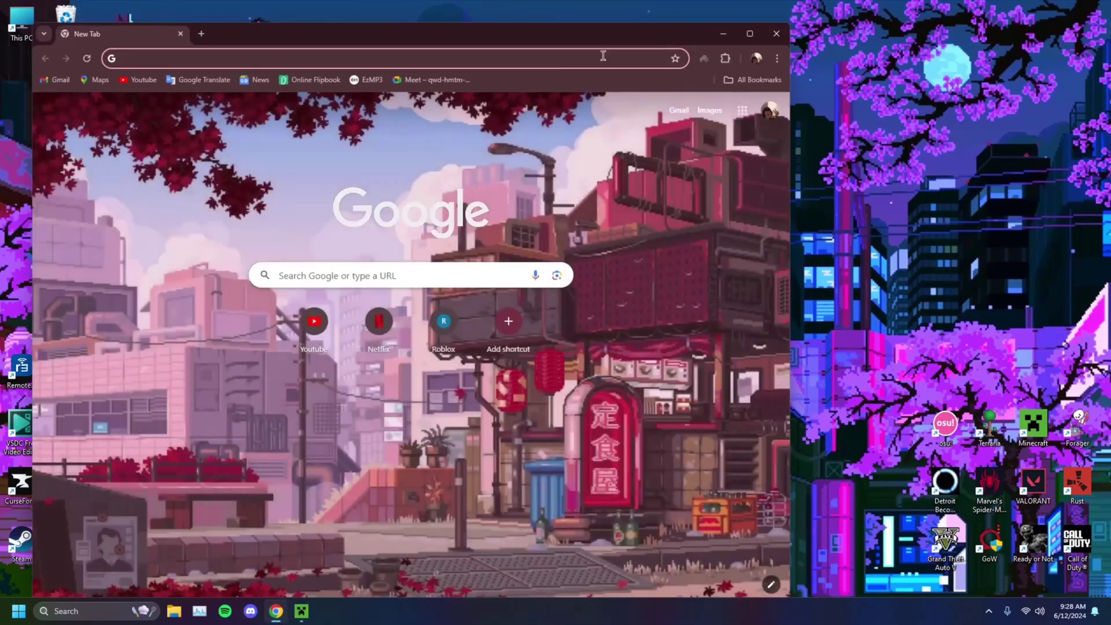
pyautogui.click(749, 33)
pyautogui.write('stea')
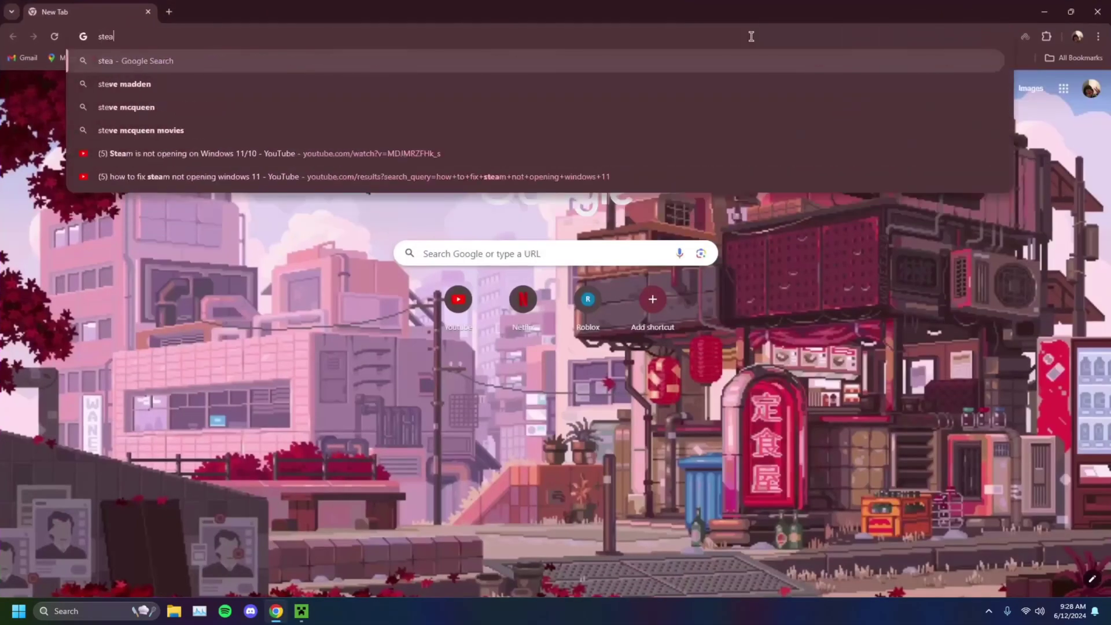
pyautogui.write('m download')
pyautogui.press('Return')
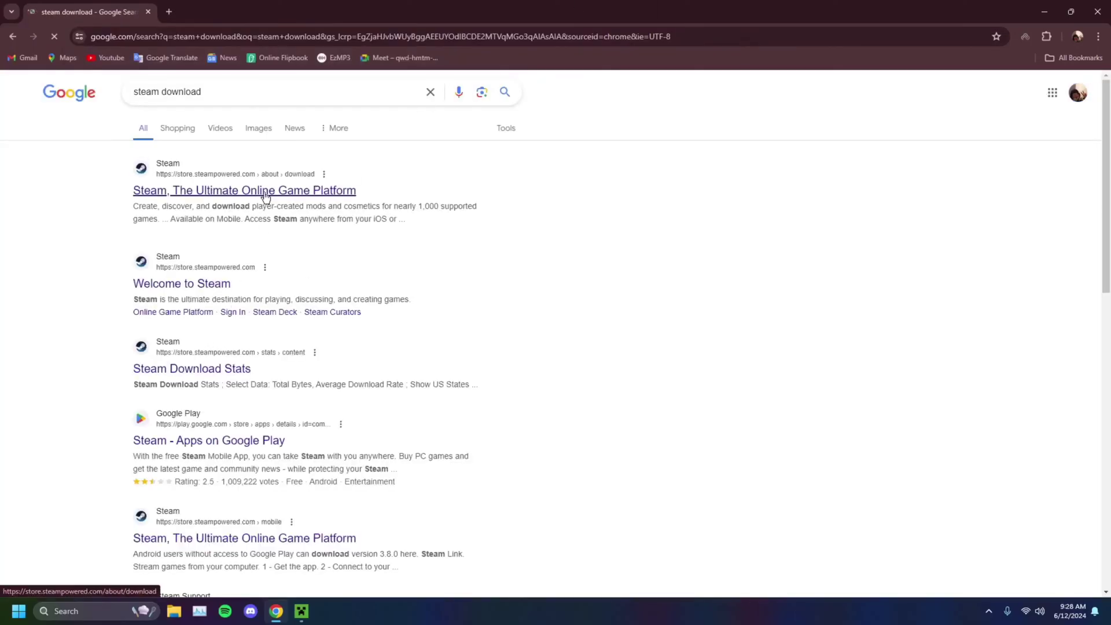
pyautogui.click(265, 192)
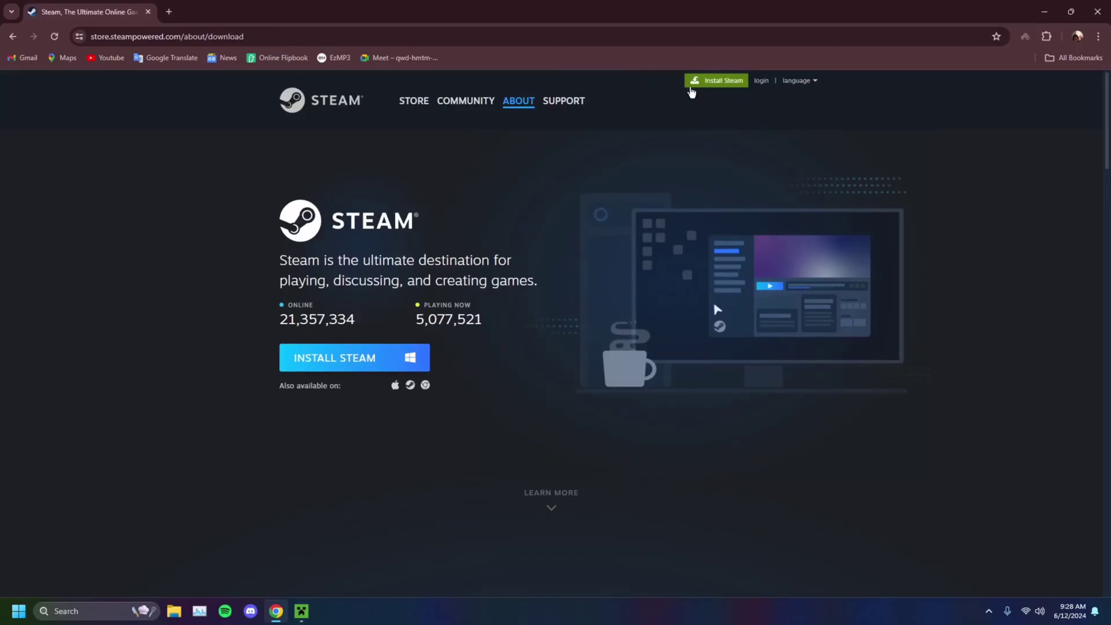